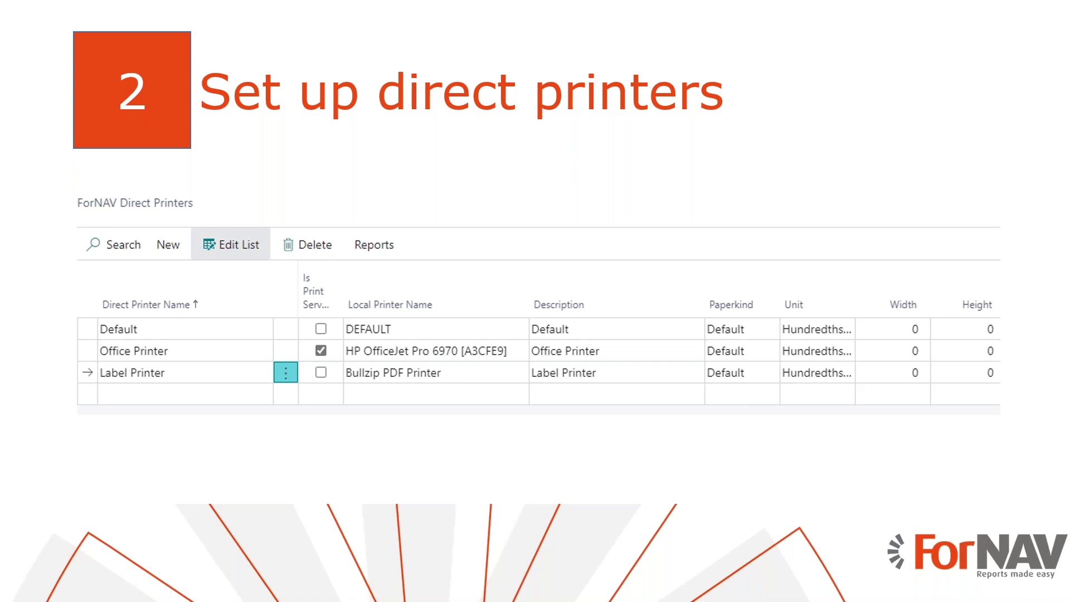
# Switch to Dynamics 365 Business Central, find the ForNAV Direct Print Setup page and open its direct printers list.
pyautogui.press('super+Tab')
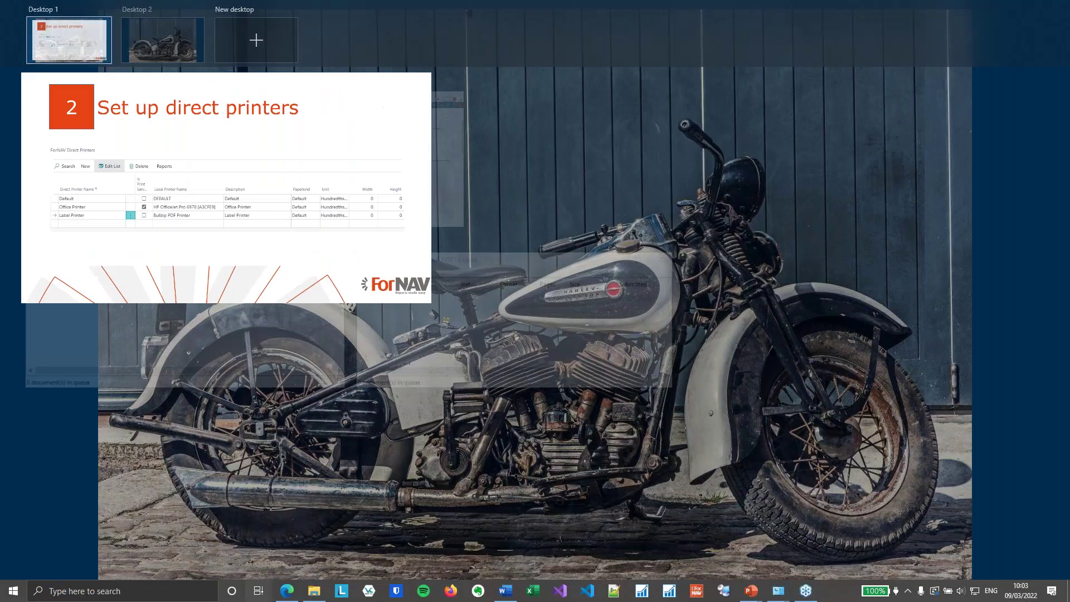
pyautogui.click(379, 144)
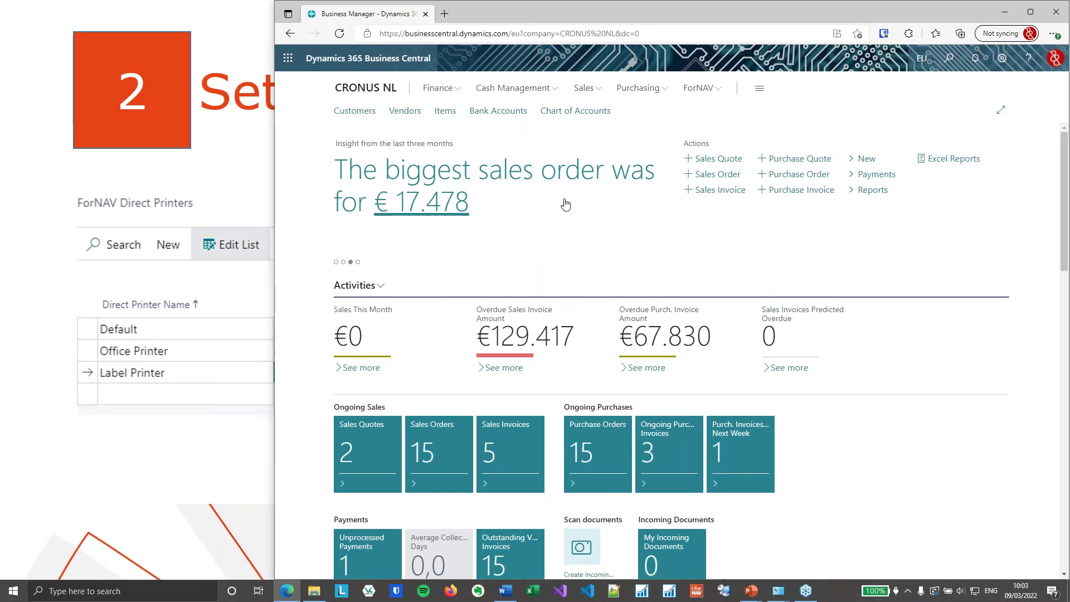
pyautogui.click(948, 61)
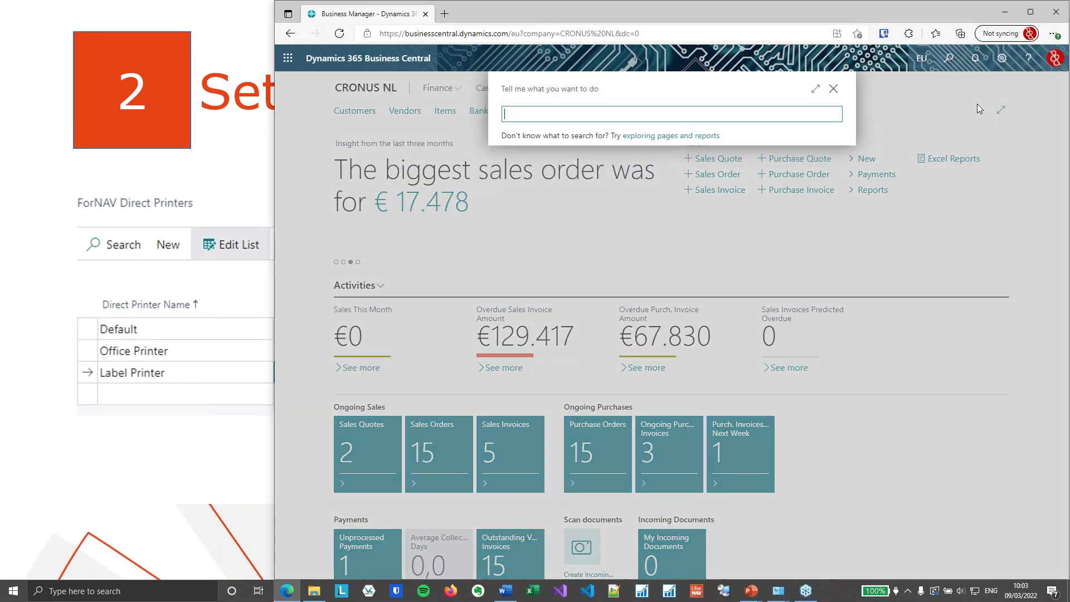
pyautogui.write('d')
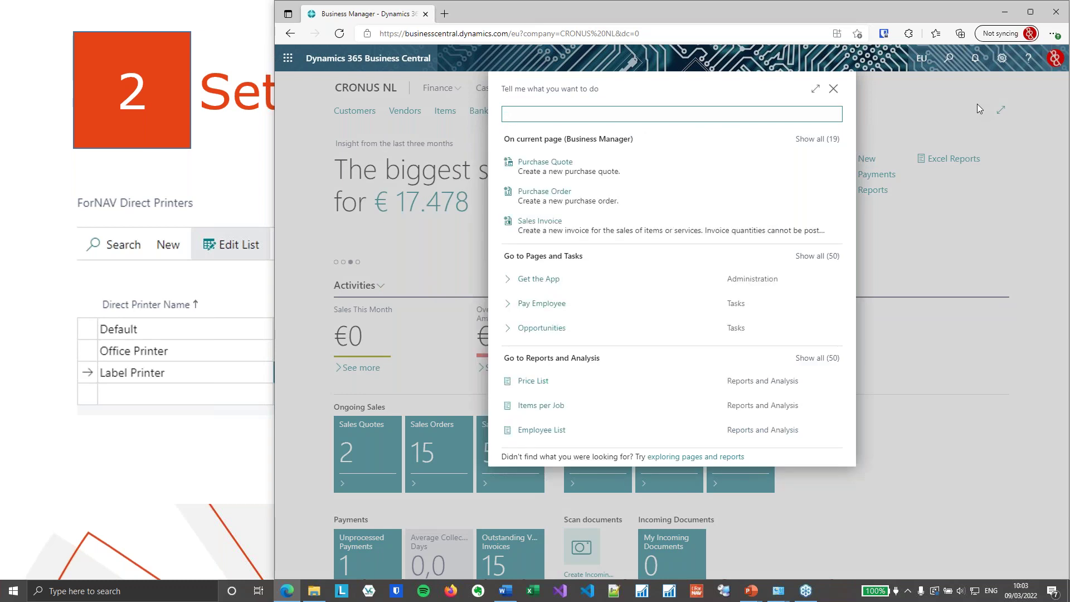
pyautogui.write('ir pr set')
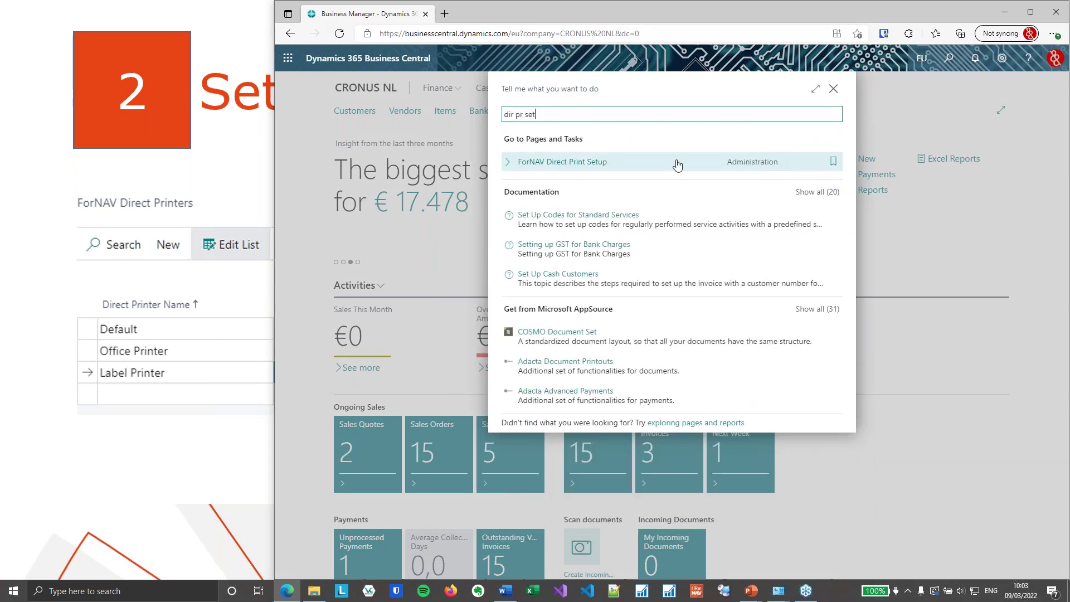
pyautogui.click(595, 162)
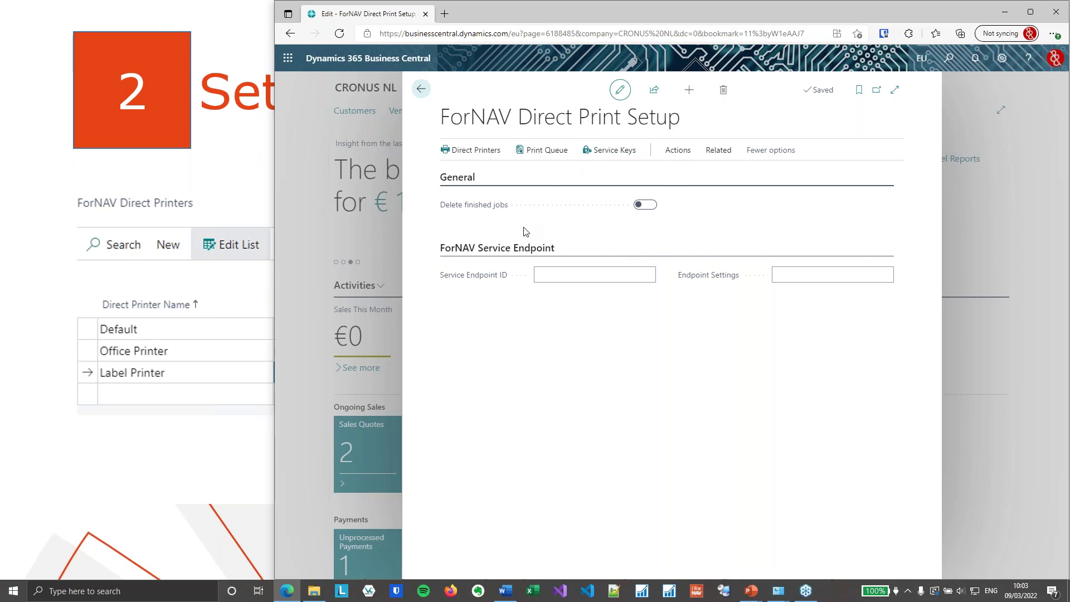
pyautogui.click(480, 151)
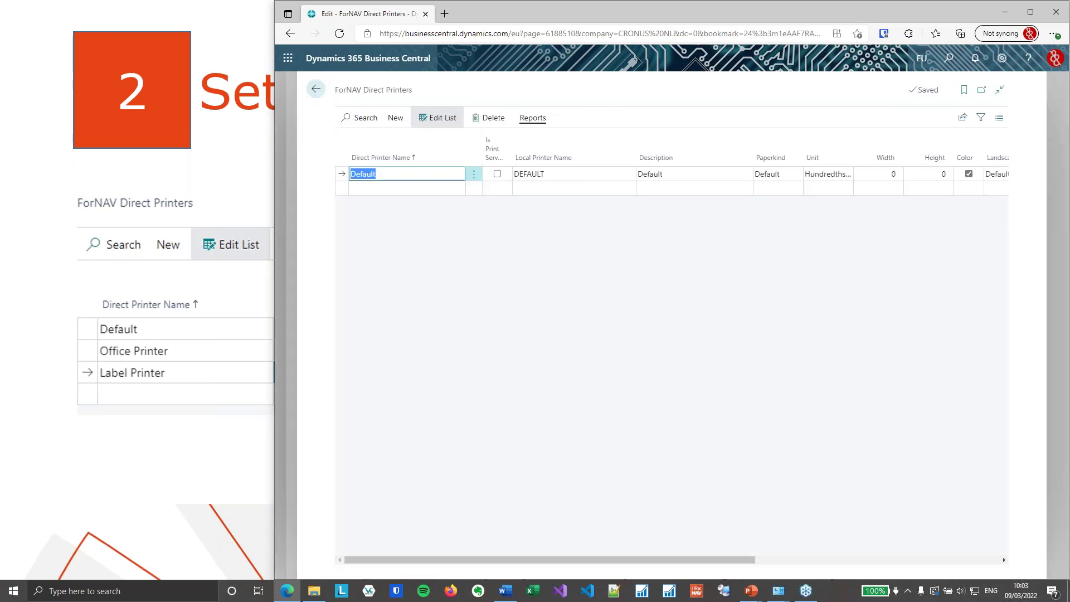
# Add a direct printer named "Local Label" without marking it as a print service printer.
pyautogui.click(397, 187)
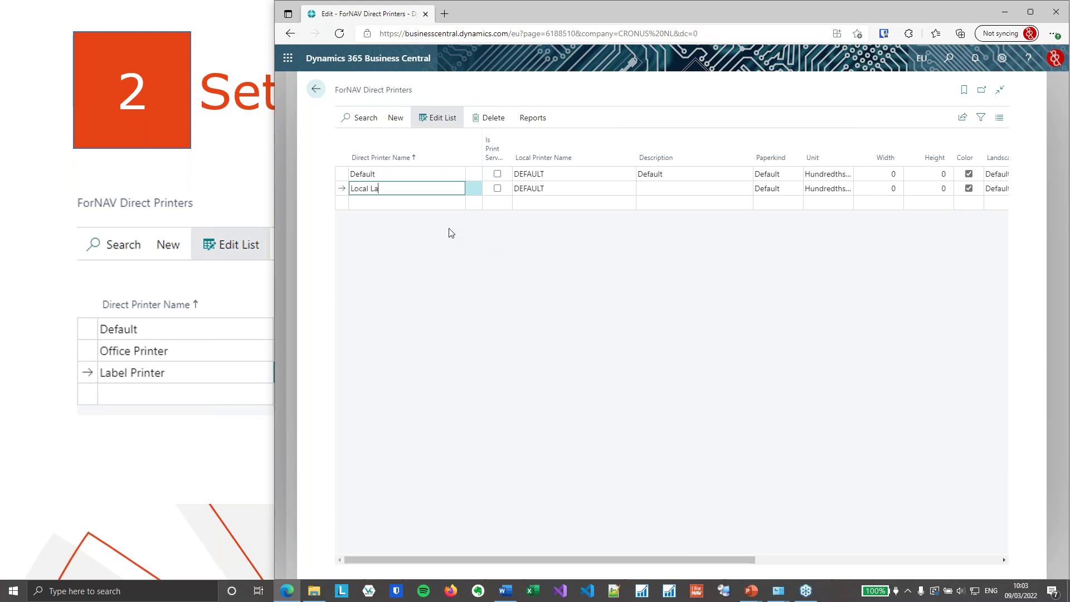
pyautogui.press('Tab')
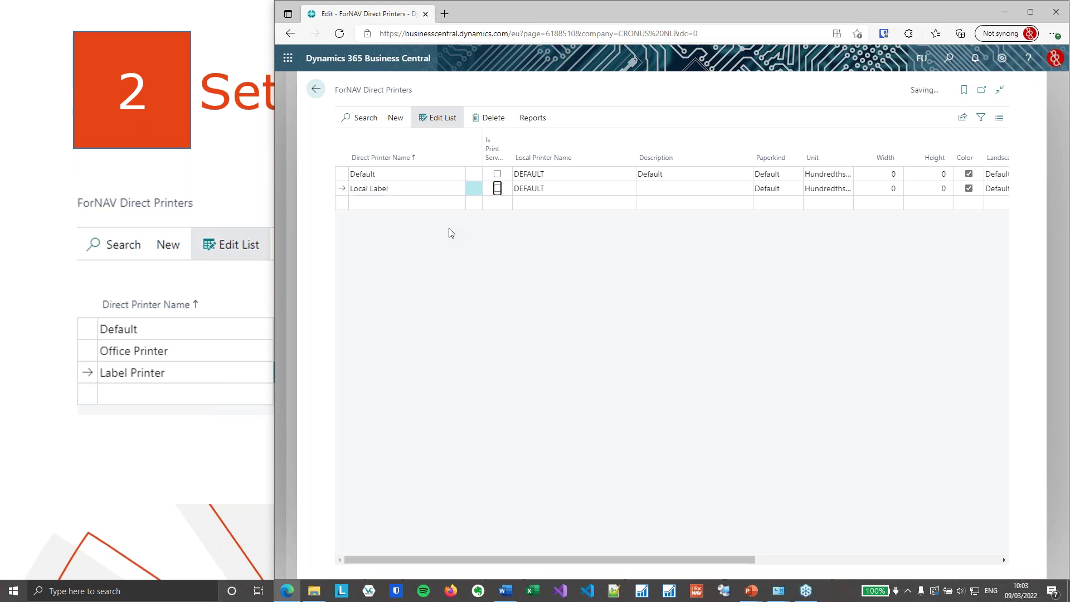
pyautogui.press('Tab')
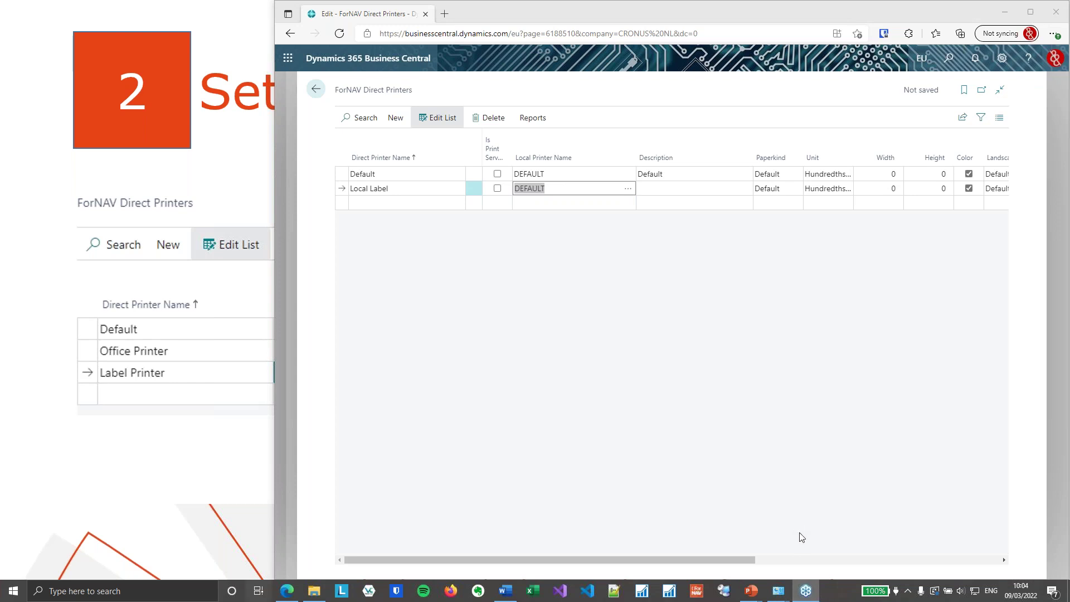
# Switch to the Bullzip PDF Printer queue window and copy the printer's name from its properties.
pyautogui.press('super+Tab')
pyautogui.click(143, 346)
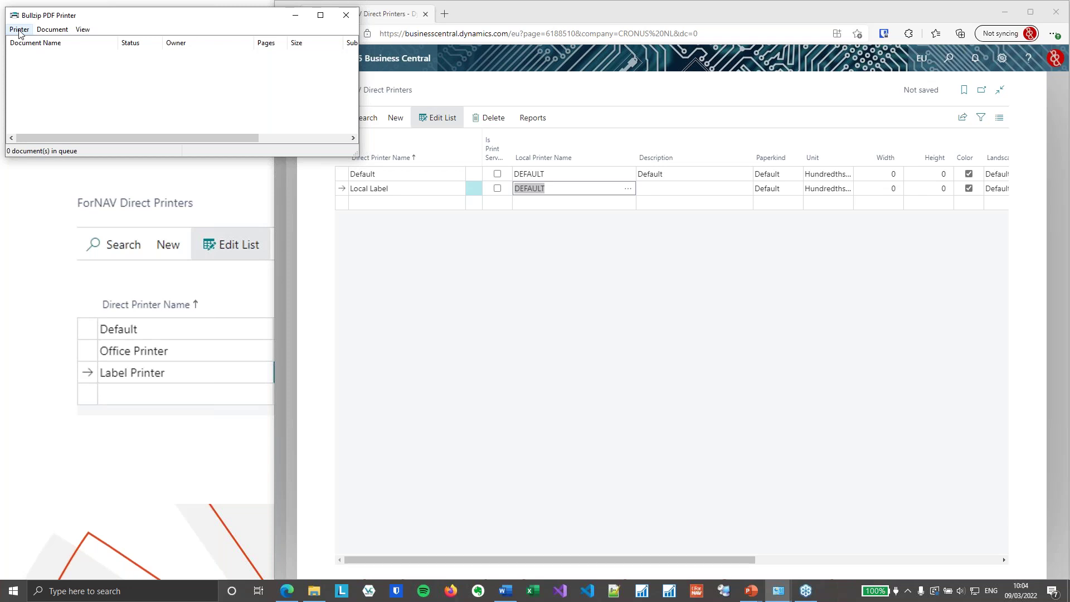
pyautogui.click(20, 31)
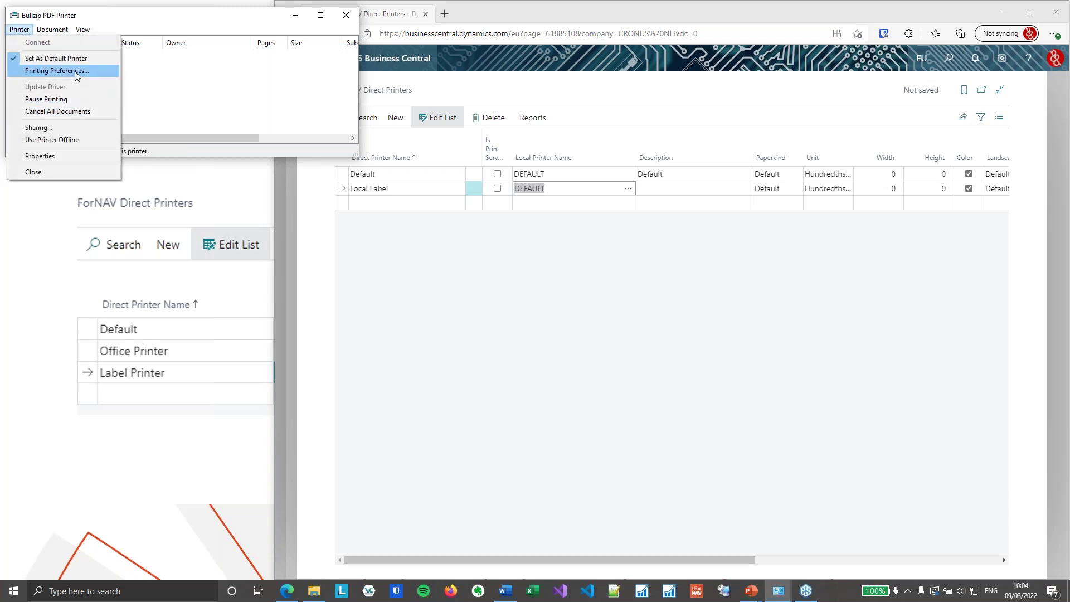
pyautogui.click(75, 155)
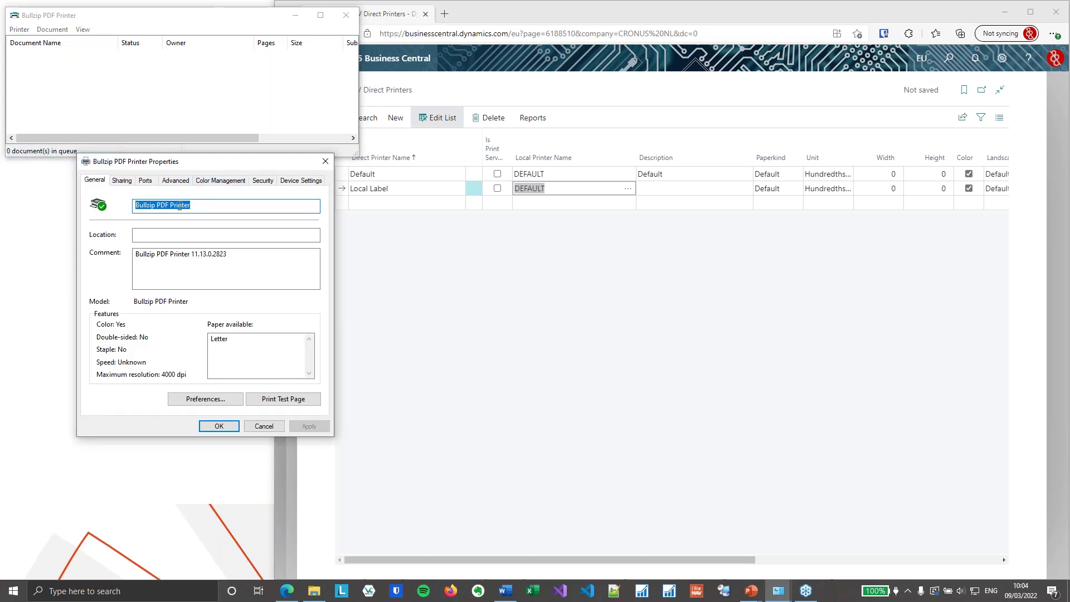
pyautogui.rightClick(179, 206)
pyautogui.click(219, 240)
pyautogui.click(273, 427)
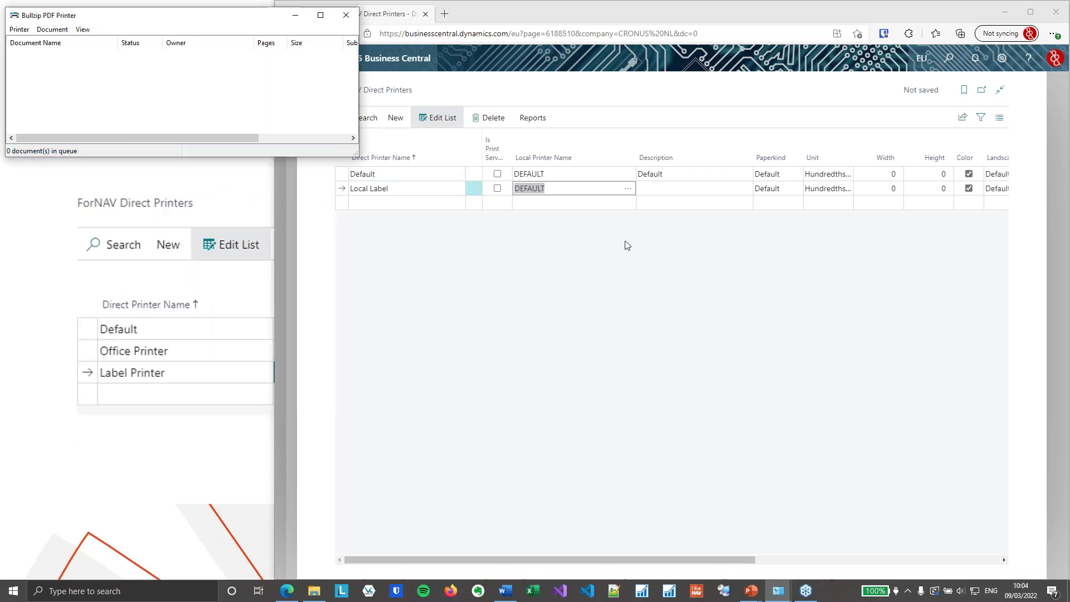
# Set the Local Label printer's local printer name to "Bullzip PDF Printer" and its description to "Local Label", saving the line.
pyautogui.click(570, 189)
pyautogui.hotkey('ctrl', 'v')
pyautogui.hotkey('ctrl', 'a')
pyautogui.hotkey('ctrl', 'v')
pyautogui.press('Tab')
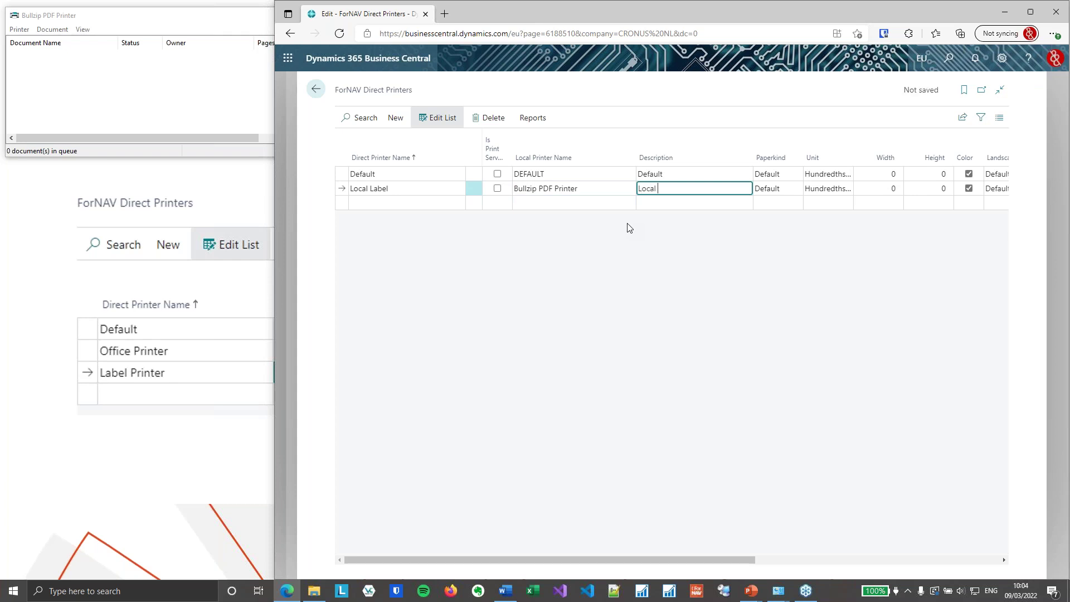
pyautogui.write('Local Label')
pyautogui.press('Up')
pyautogui.press('Down')
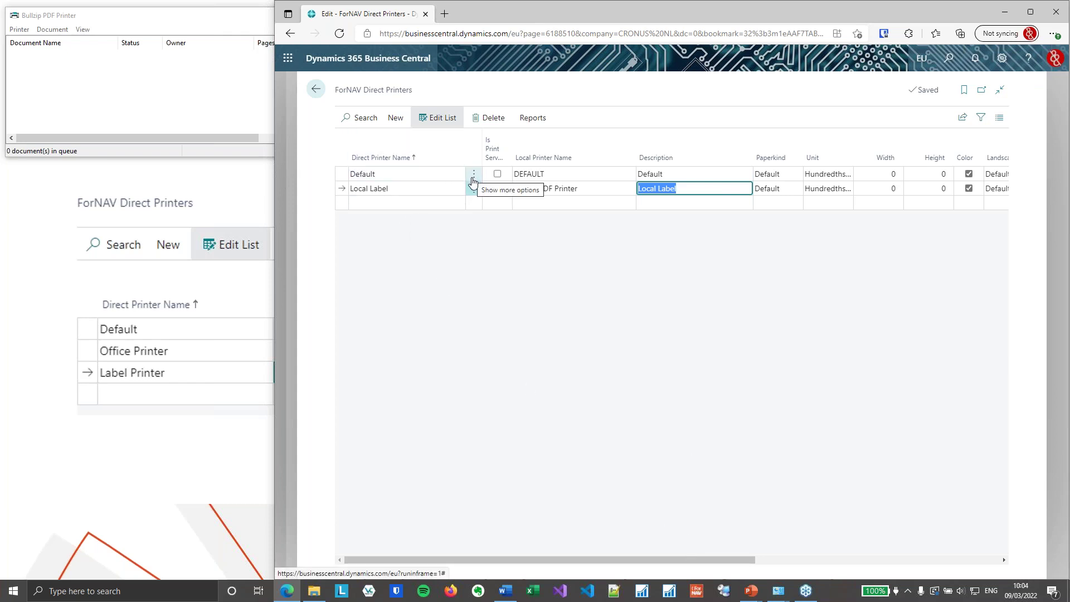
# Add a direct printer named "Ofiice Printer" and choose HP OfficeJet Pro 6970 [A3CFE9] as its local printer.
pyautogui.click(424, 209)
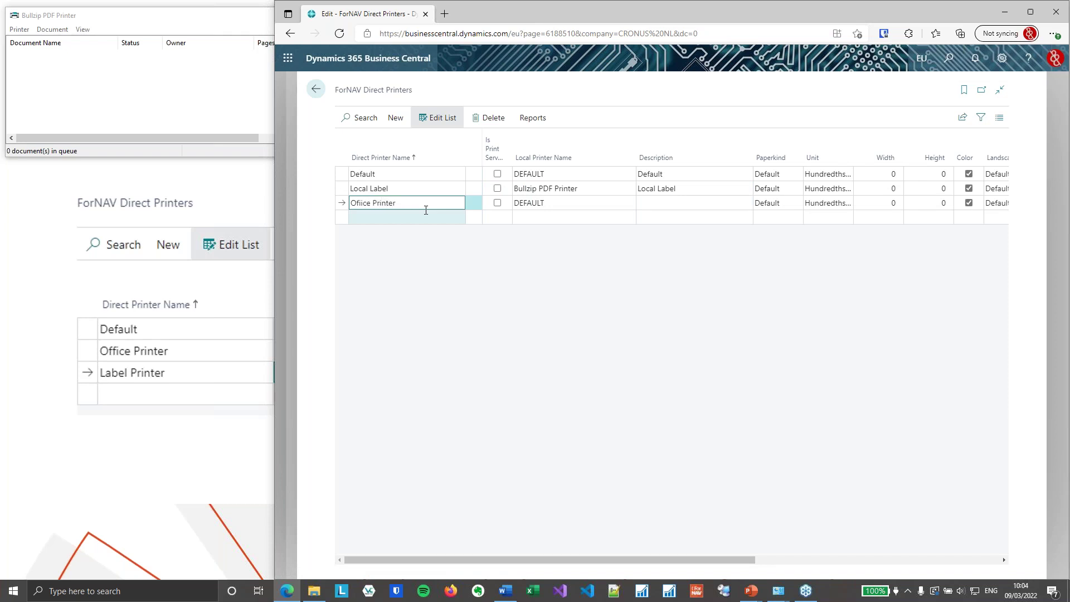
pyautogui.press('Tab')
pyautogui.press('Tab')
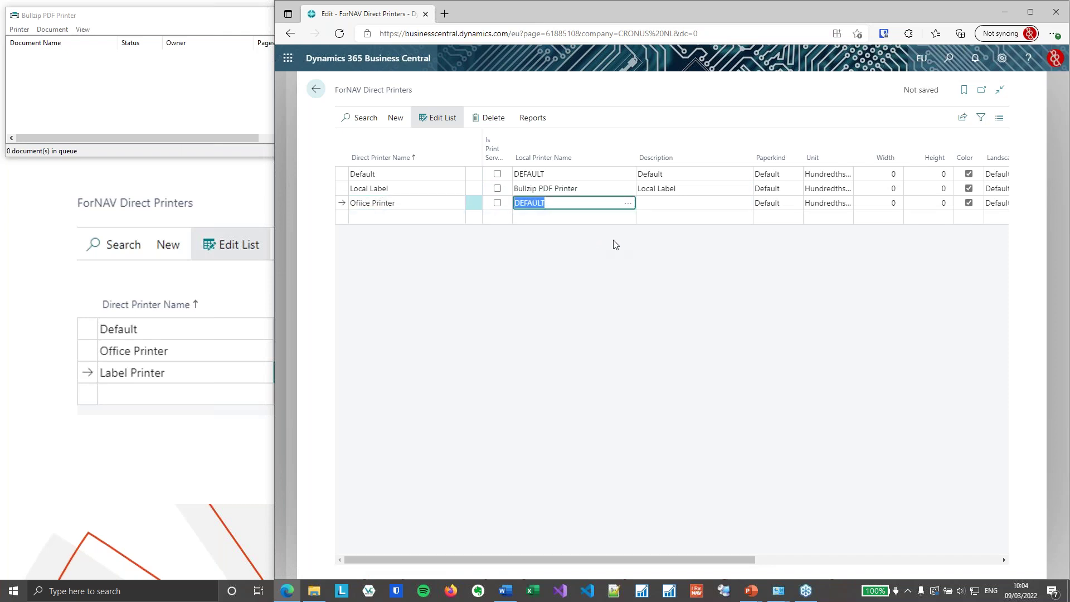
pyautogui.click(629, 203)
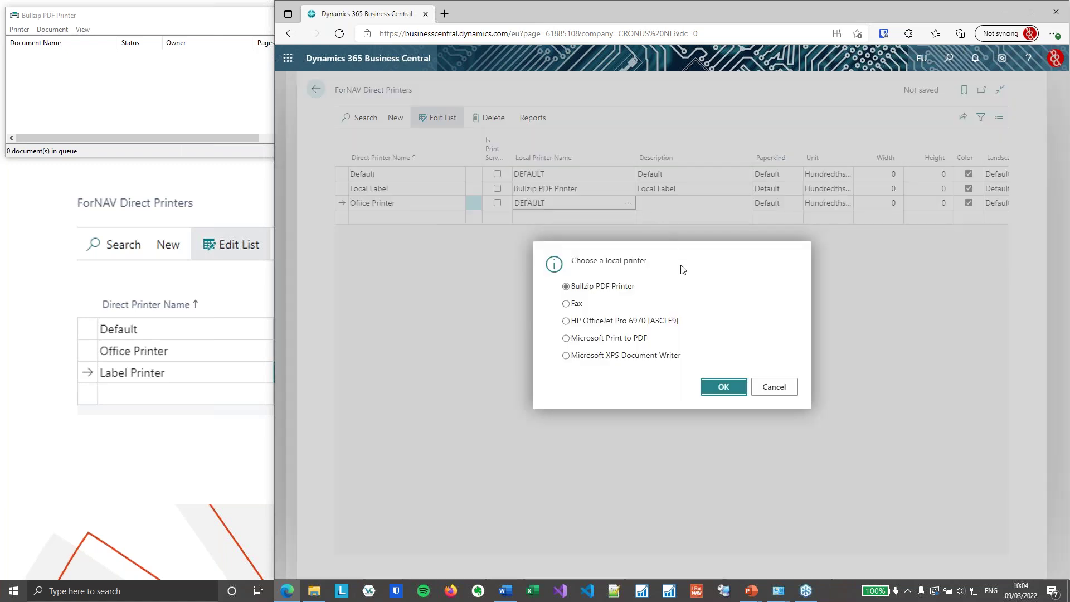
pyautogui.click(616, 321)
pyautogui.click(713, 392)
# Enter "Office Printer" as the description of the HP OfficeJet line and save the line.
pyautogui.press('Tab')
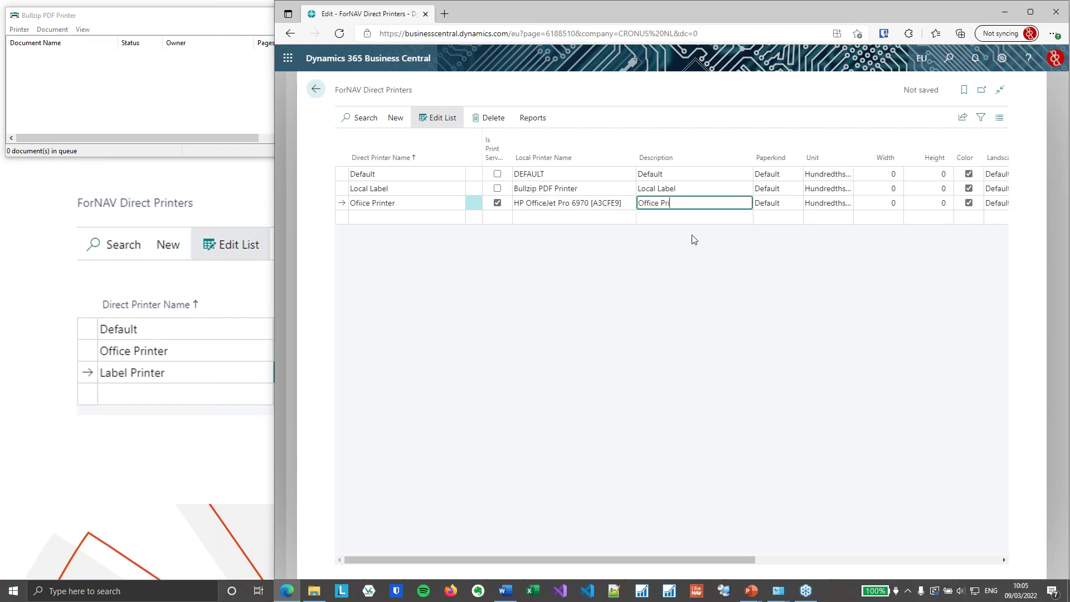
pyautogui.write('Office Printer')
pyautogui.press('Up')
pyautogui.press('Down')
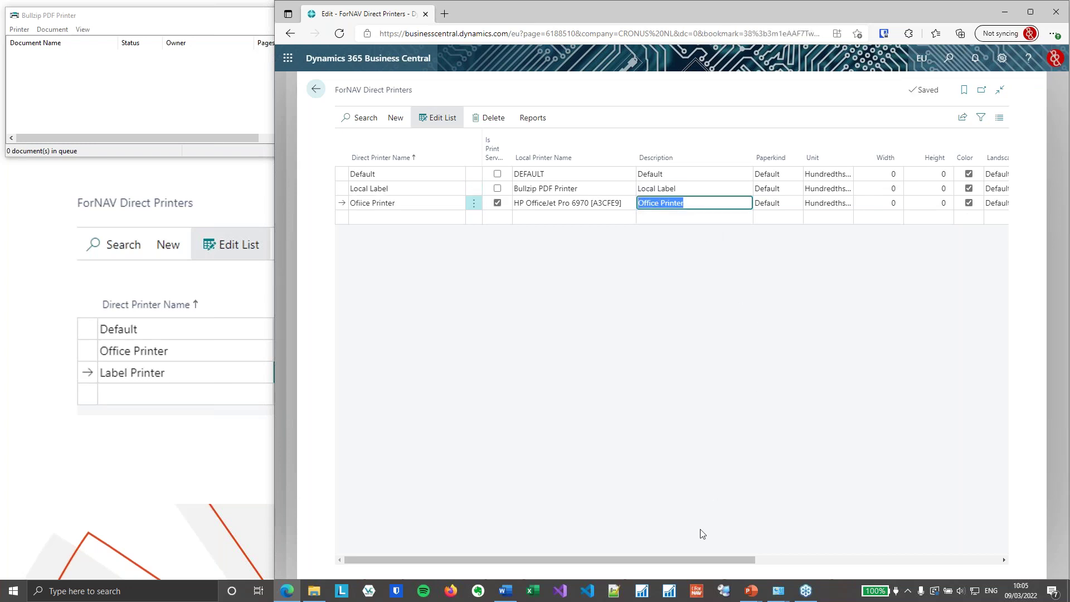
# Examine the remaining direct printer settings, including paper size, copies and the paper source kinds available for Local Label.
pyautogui.moveTo(704, 560); pyautogui.dragTo(812, 555)
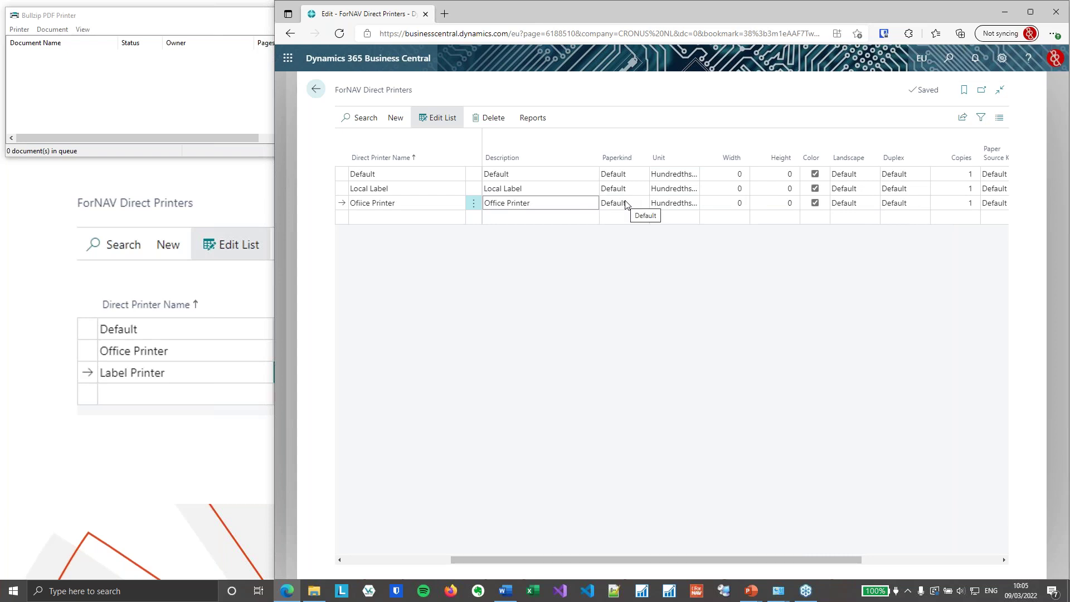
pyautogui.moveTo(777, 556); pyautogui.dragTo(843, 563)
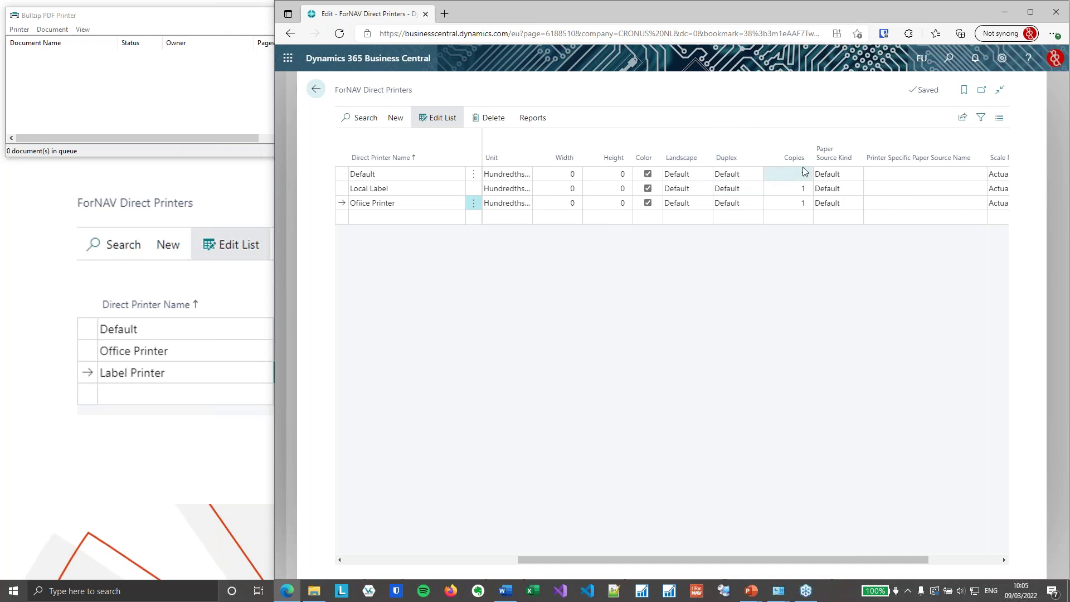
pyautogui.click(839, 190)
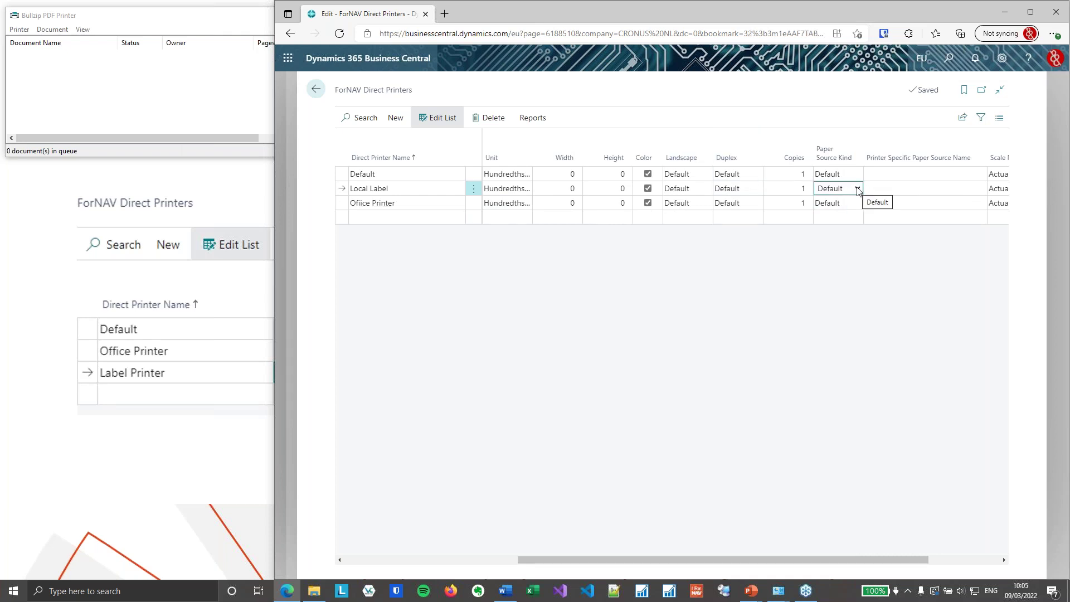
pyautogui.click(857, 189)
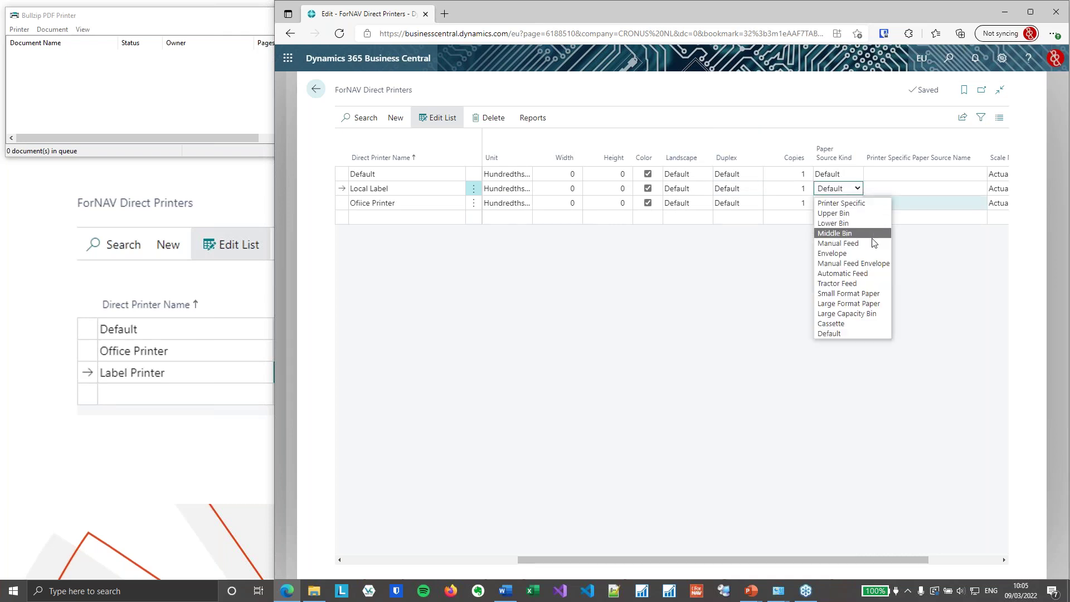
pyautogui.click(957, 292)
pyautogui.moveTo(865, 558); pyautogui.dragTo(630, 560)
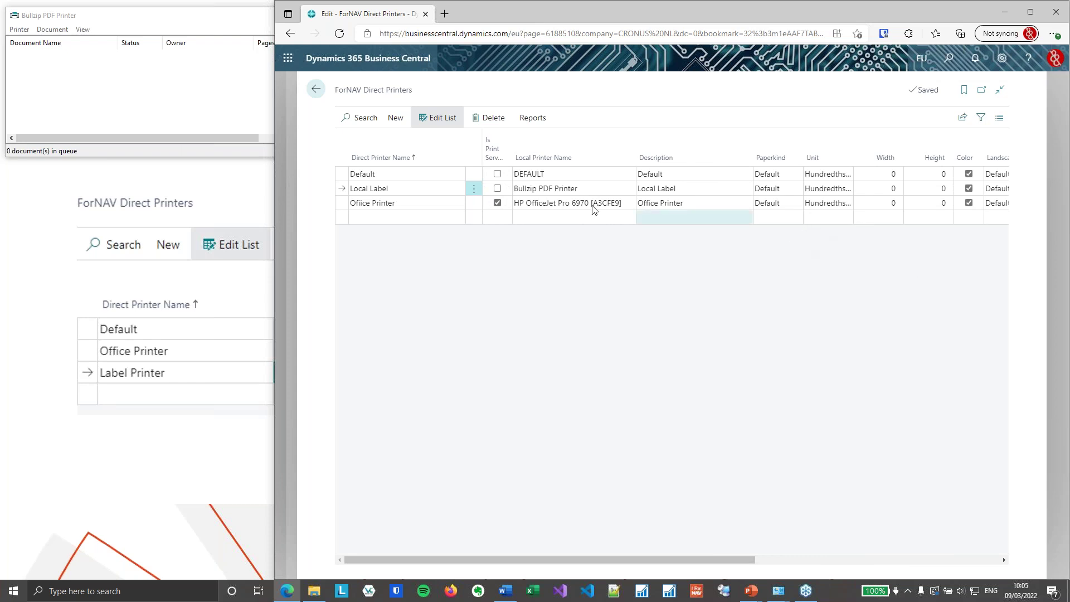
# Leave the direct printers list and advance the presentation to the slide on setting up the printer selection.
pyautogui.click(316, 90)
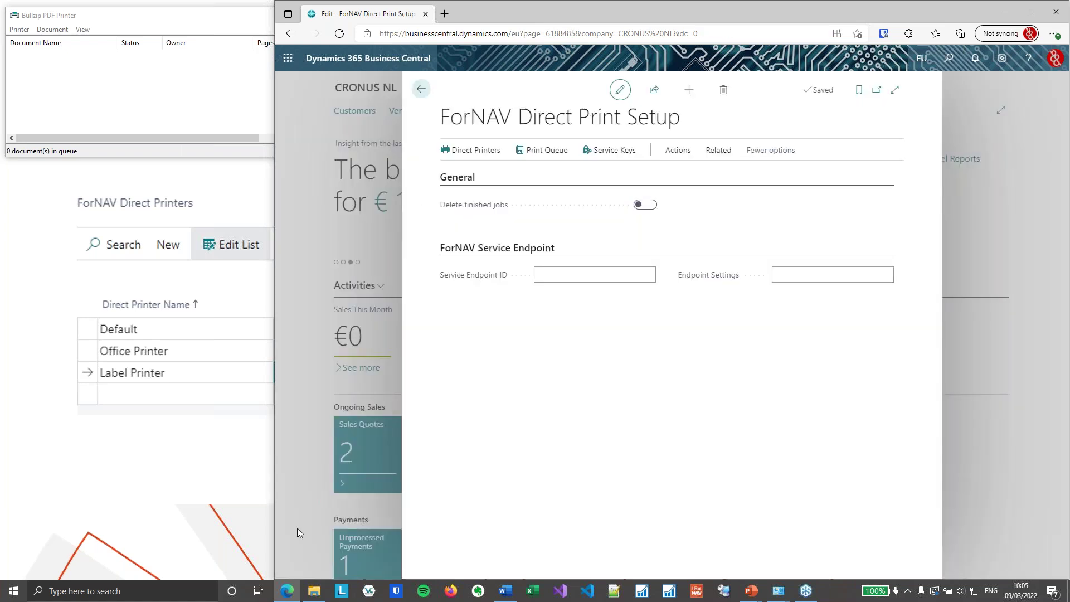
pyautogui.click(199, 473)
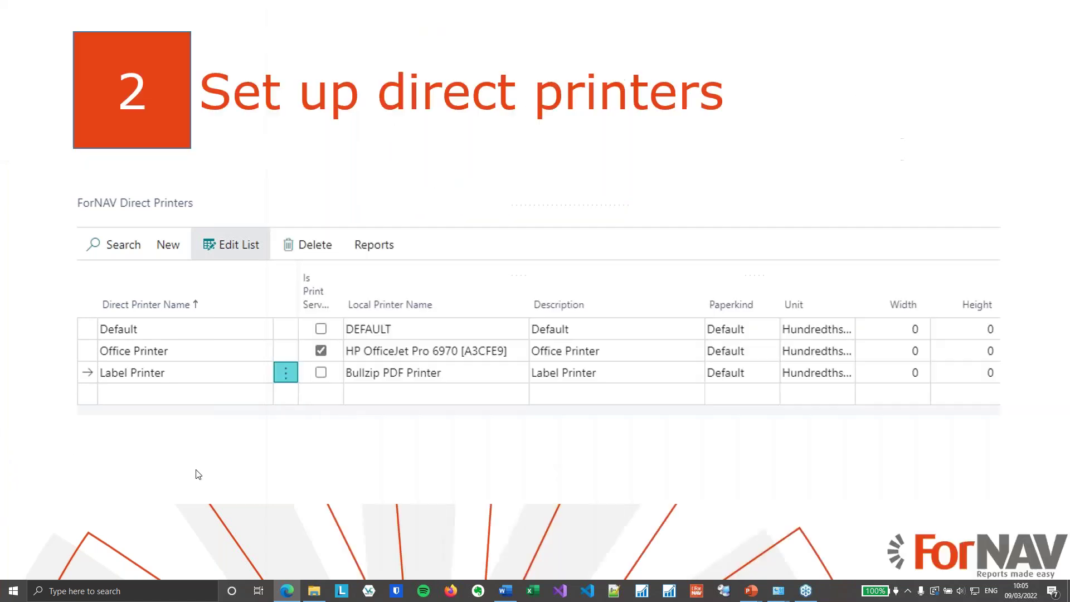
pyautogui.click(358, 490)
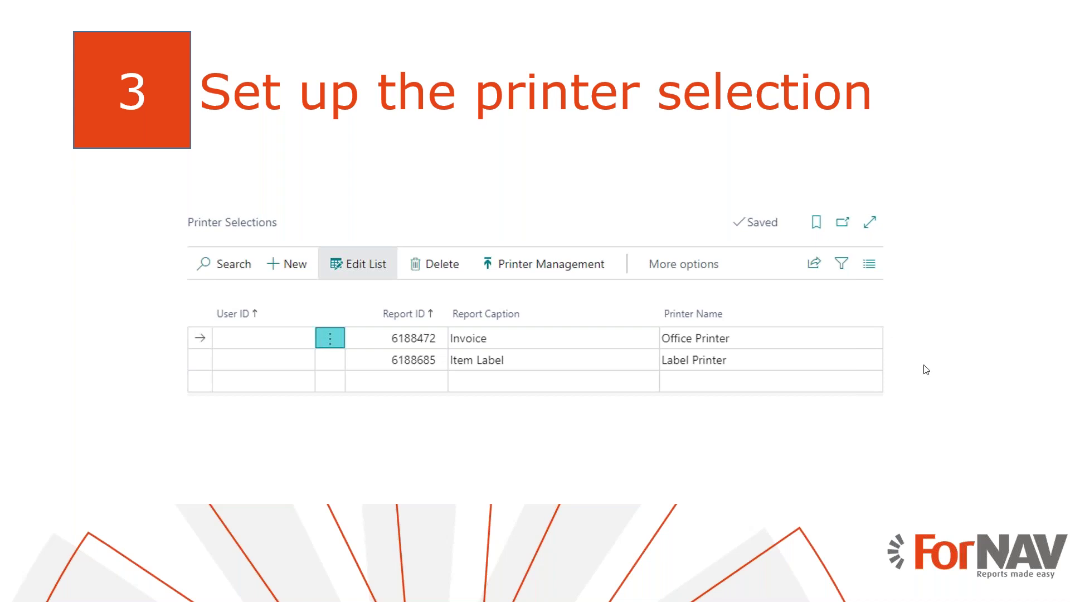
# Switch back to Business Central, reopen the direct printers list and open the Printer Selections page from it.
pyautogui.press('super+Tab')
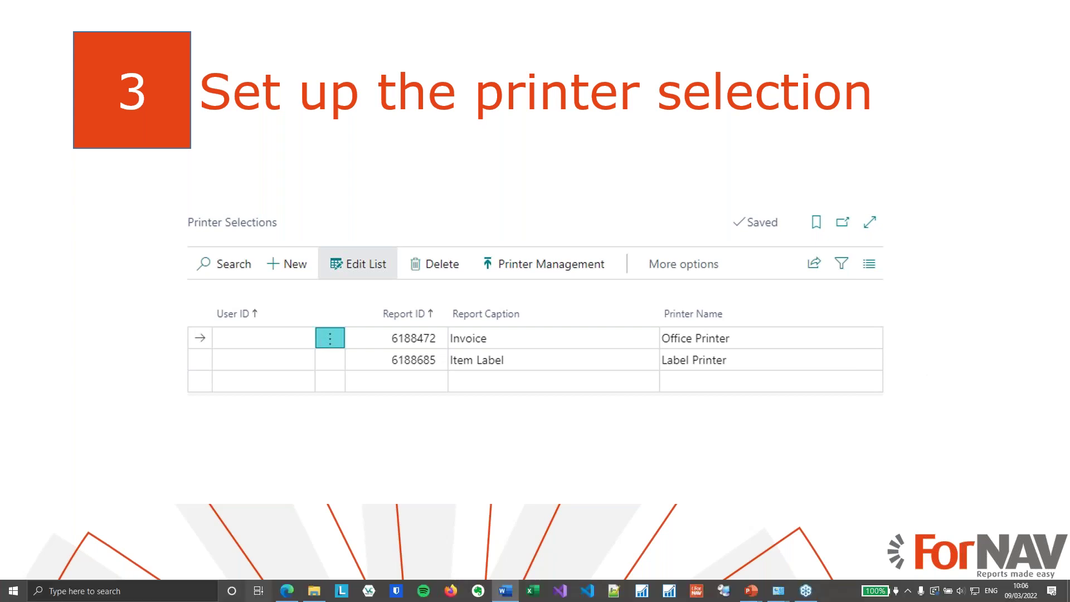
pyautogui.click(419, 192)
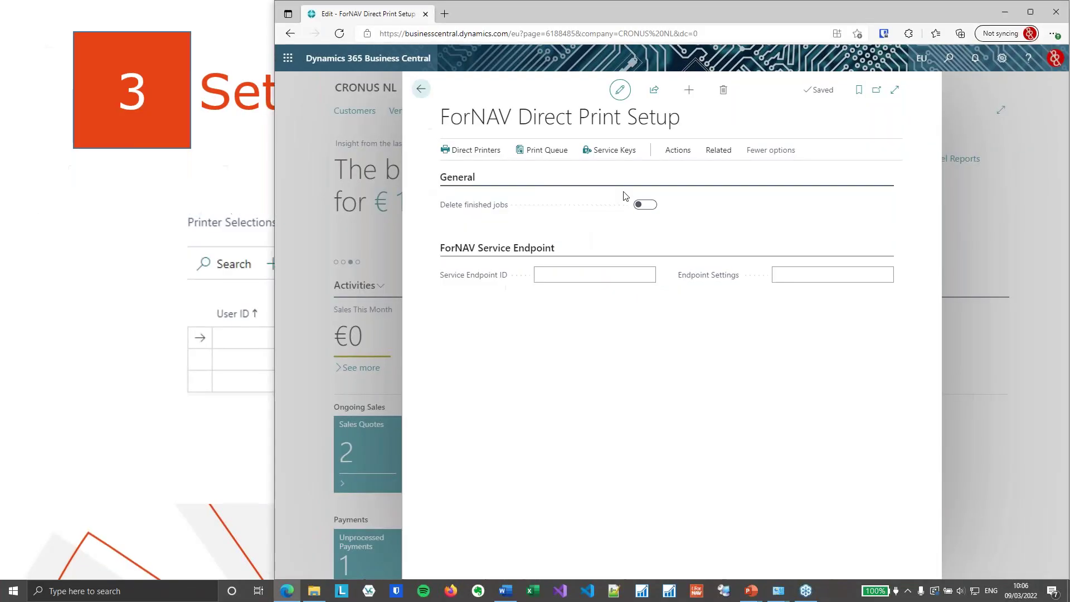
pyautogui.click(492, 156)
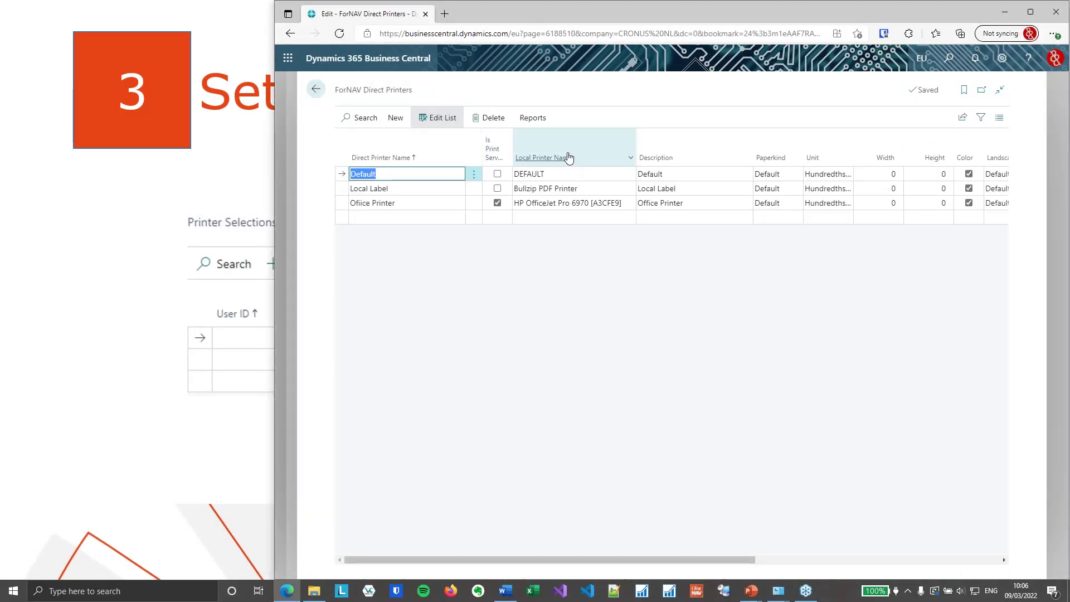
pyautogui.click(532, 117)
pyautogui.click(382, 143)
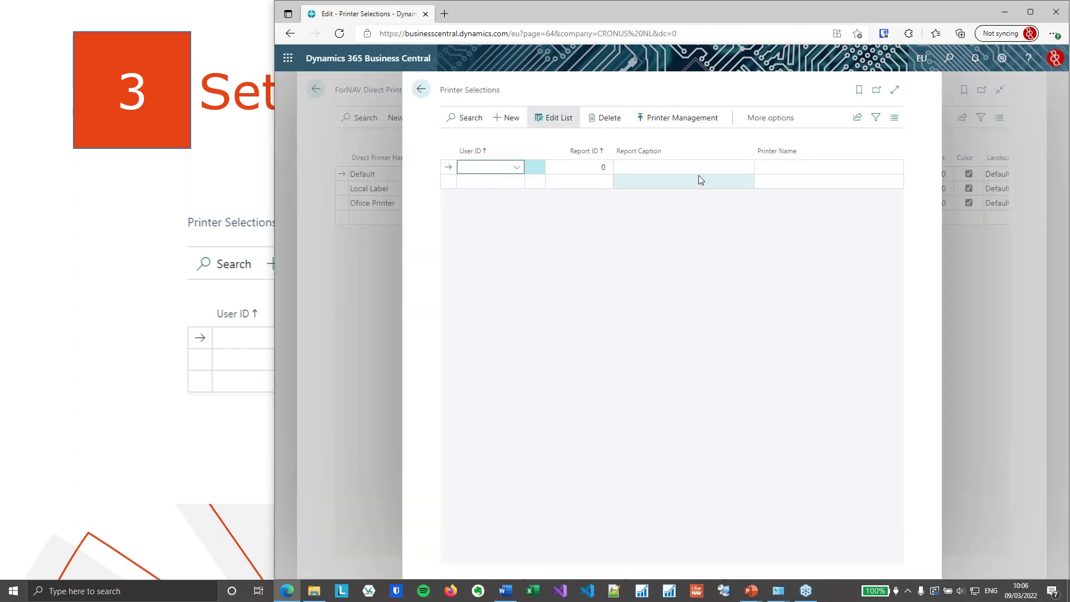
# Add a printer selection that assigns Invoice report 6188472 to Ofiice Printer, leaving the user ID blank.
pyautogui.press('Tab')
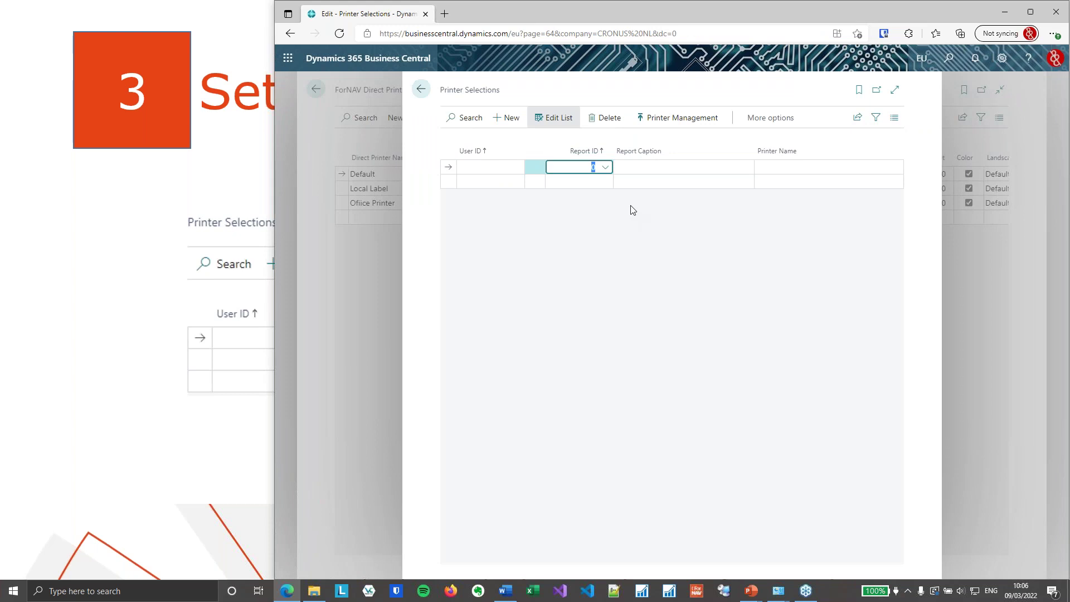
pyautogui.write('invoice')
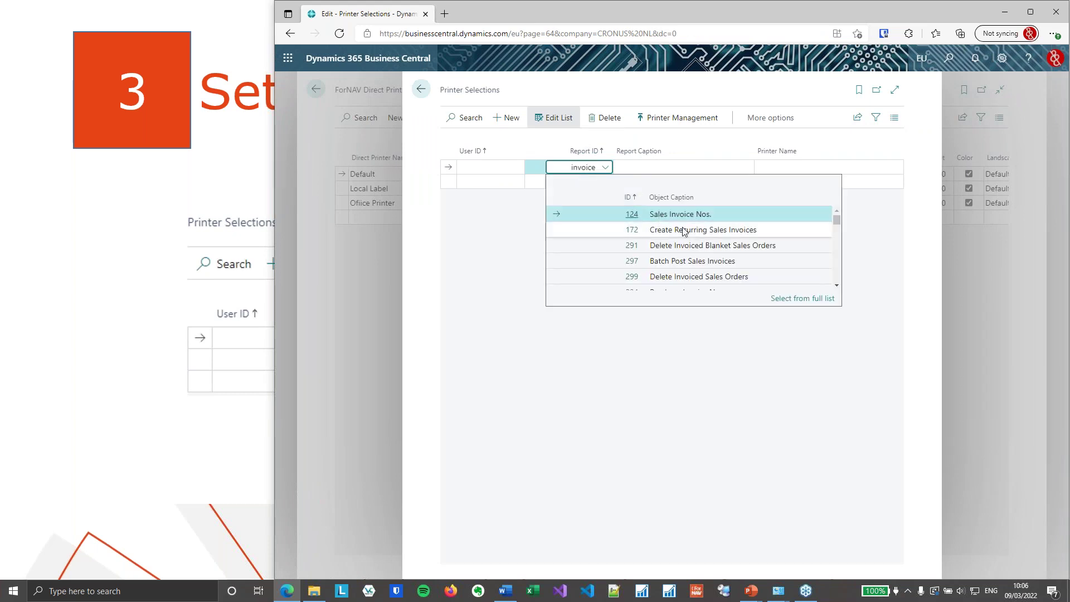
pyautogui.scroll(-10, 723, 241)
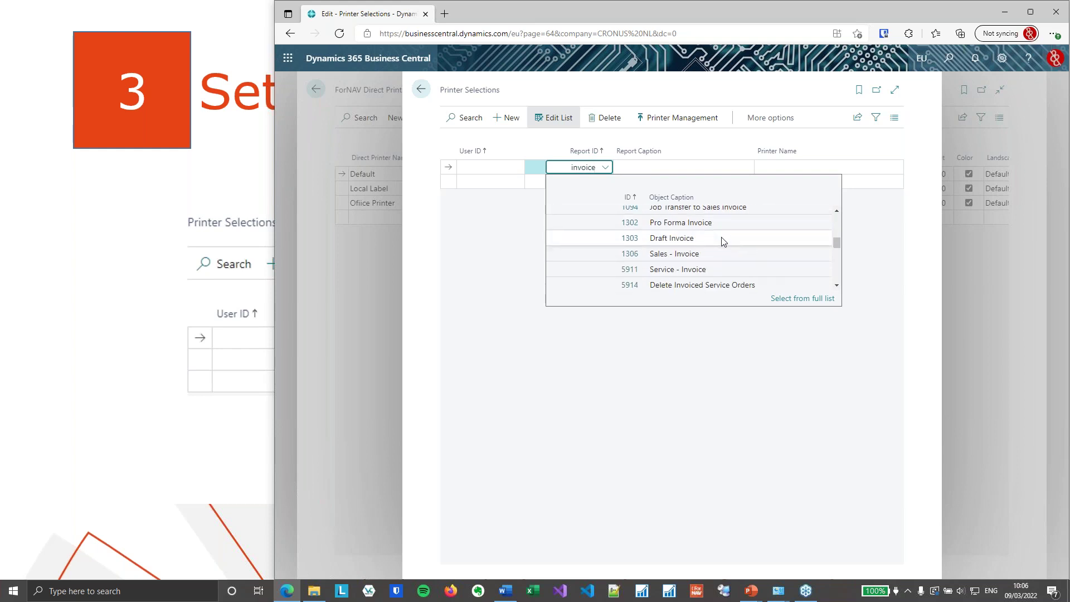
pyautogui.scroll(-2, 722, 240)
pyautogui.click(717, 249)
pyautogui.press('Tab')
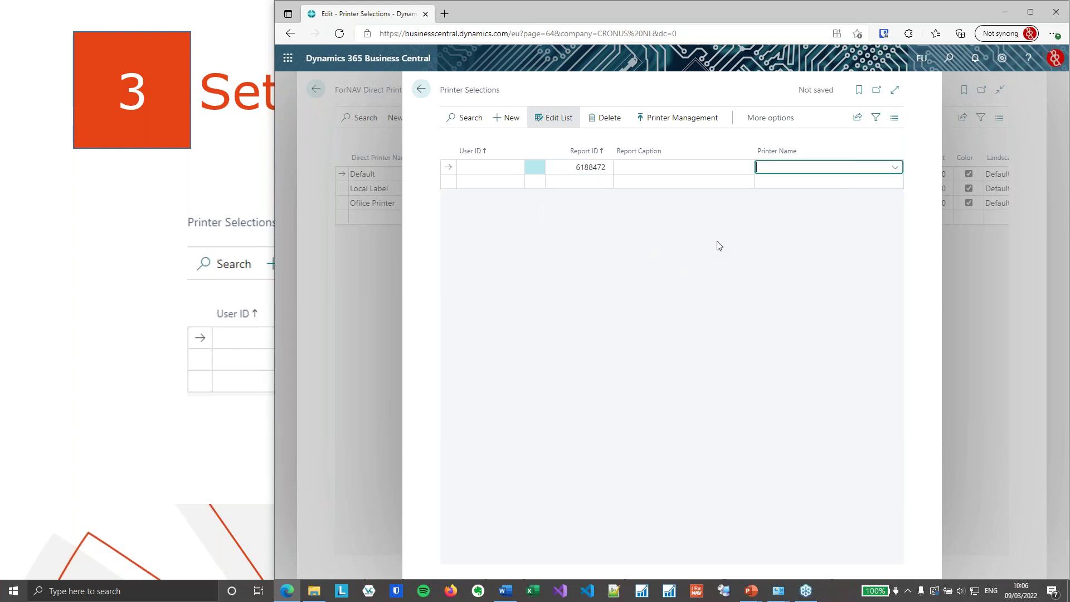
pyautogui.click(895, 169)
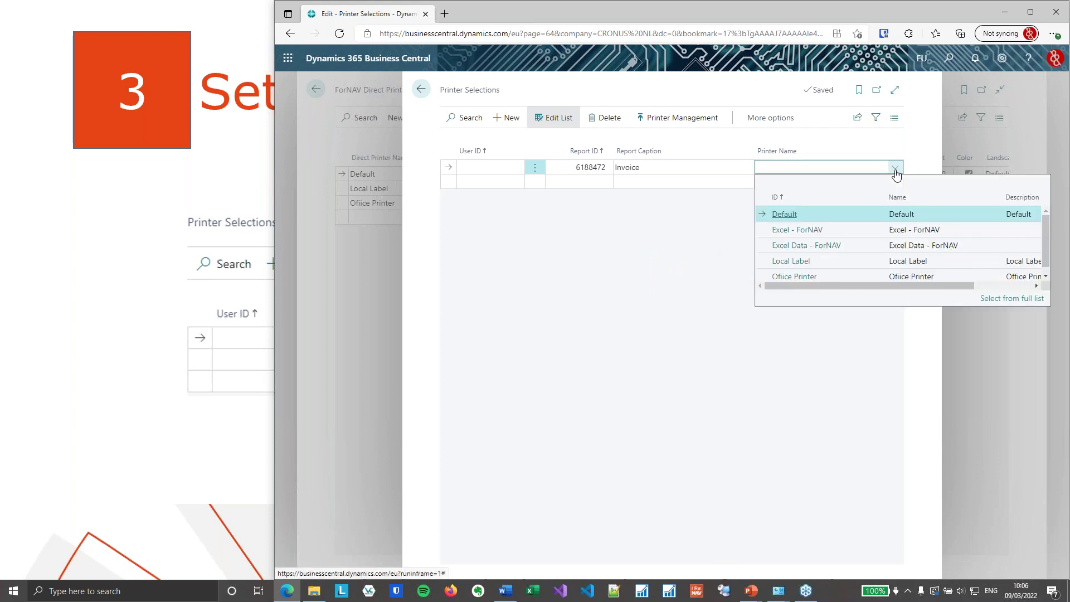
pyautogui.click(845, 273)
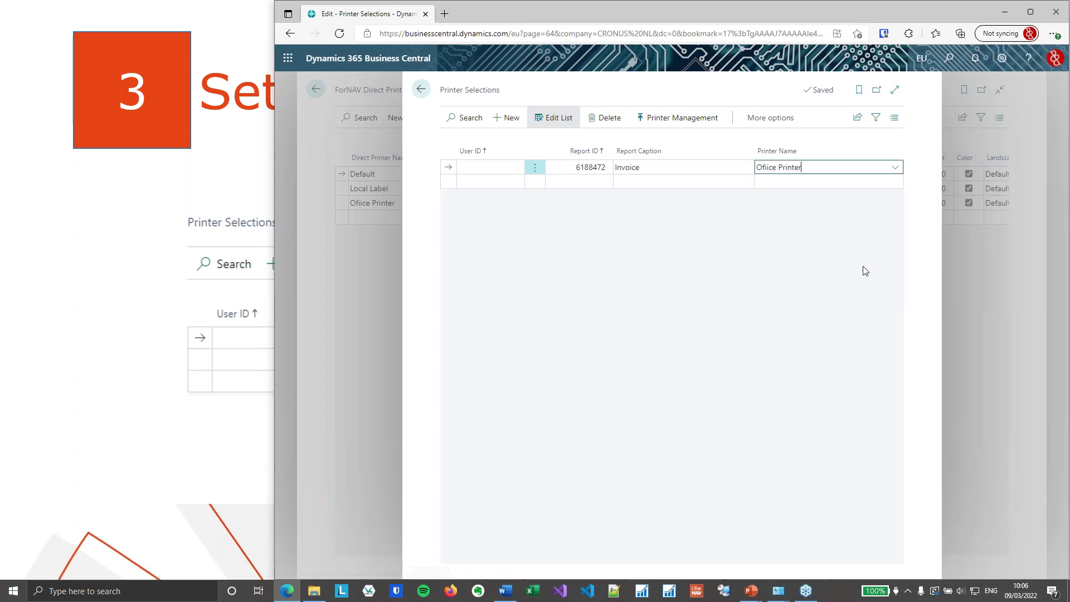
pyautogui.click(476, 167)
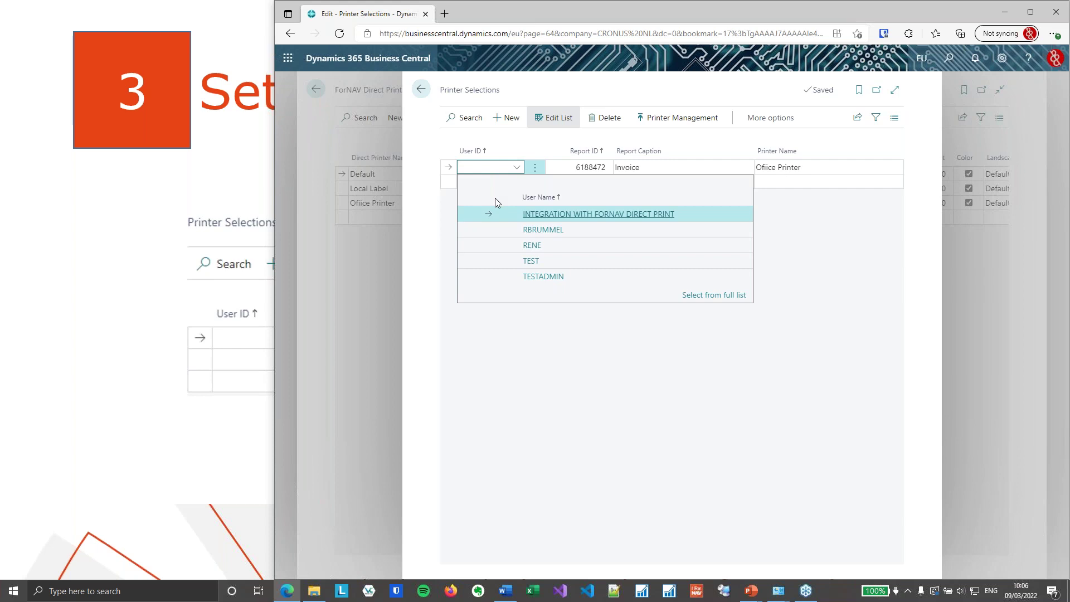
pyautogui.click(859, 226)
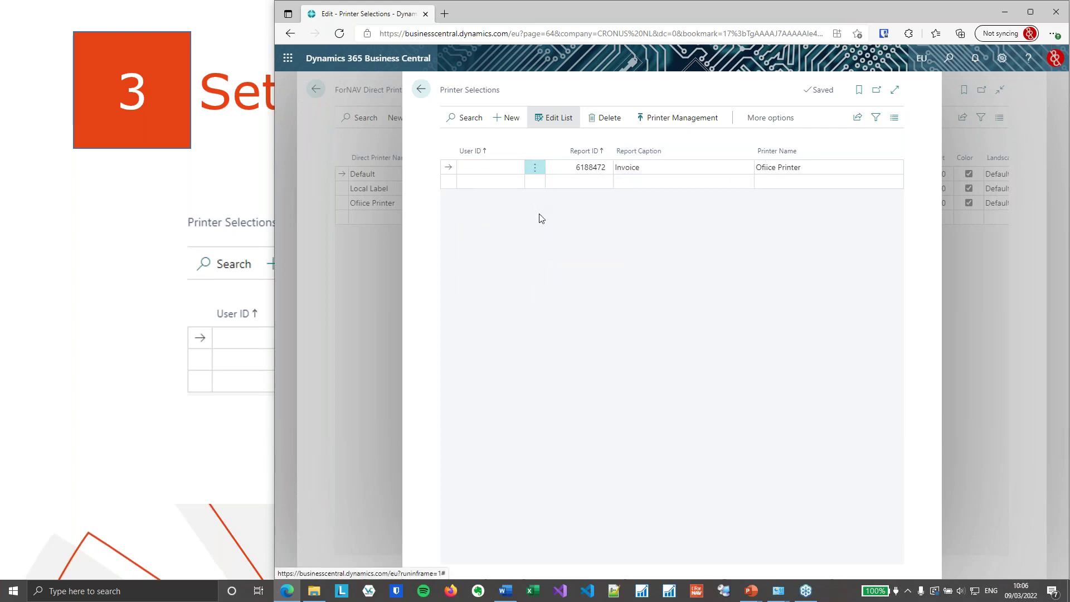
# Add a second printer selection that assigns Item Label report 6188685 to the Local Label printer.
pyautogui.click(586, 182)
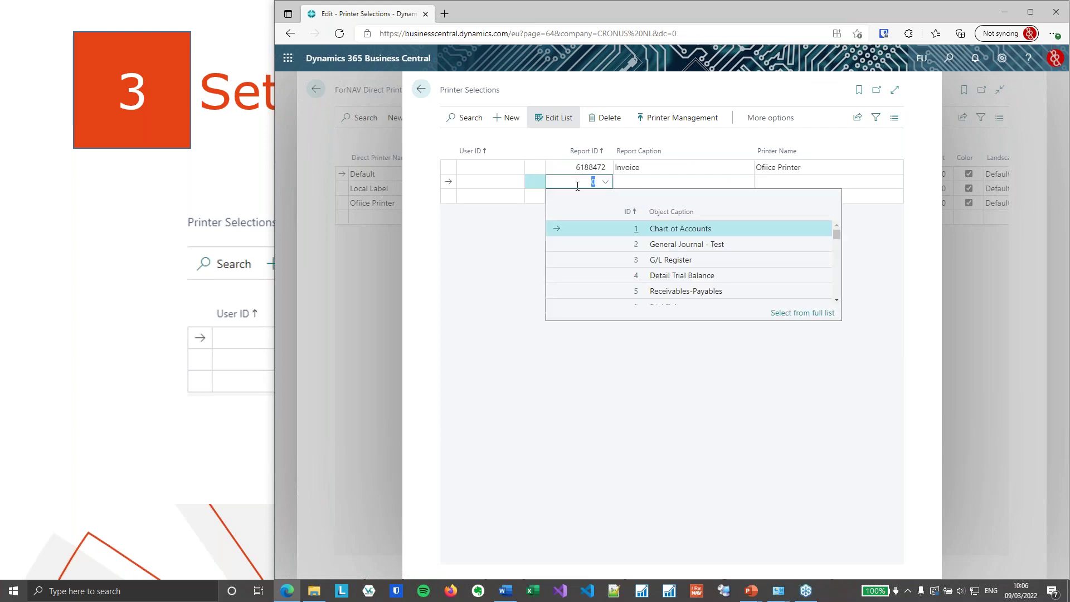
pyautogui.write('item labe')
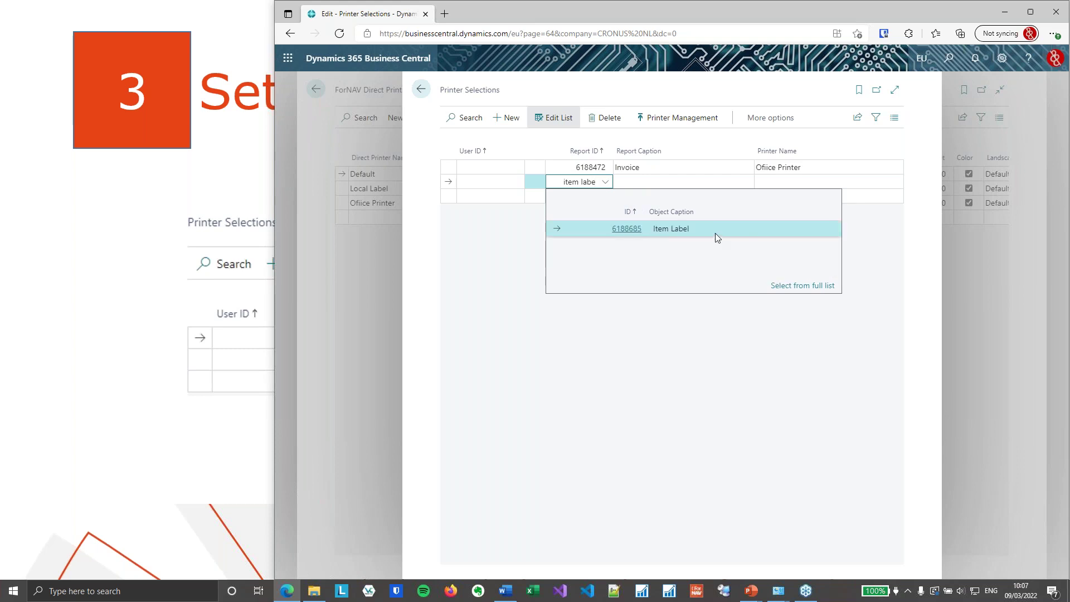
pyautogui.click(717, 229)
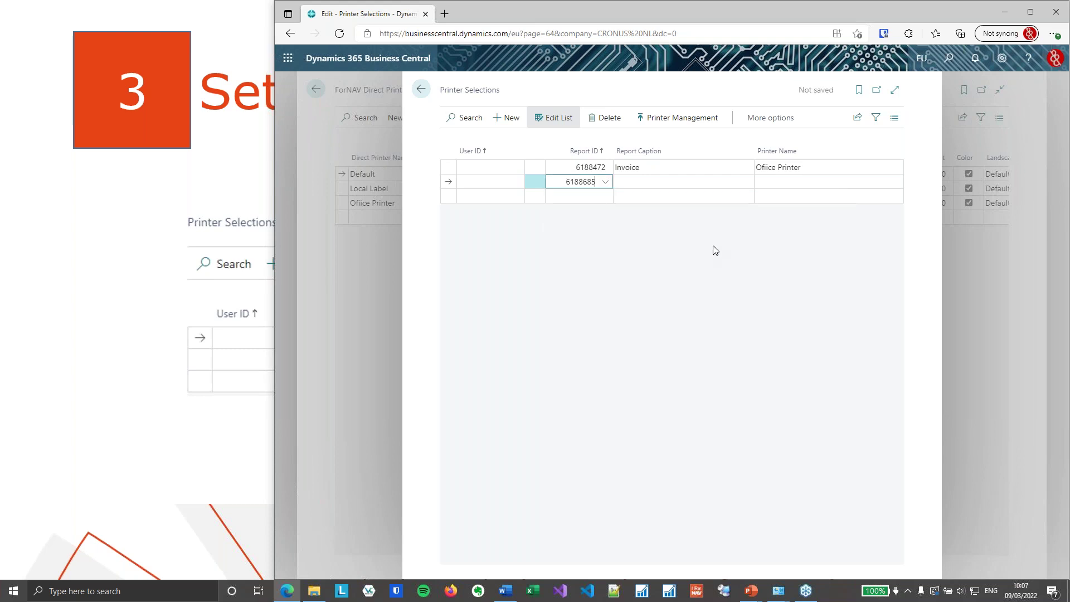
pyautogui.press('Tab')
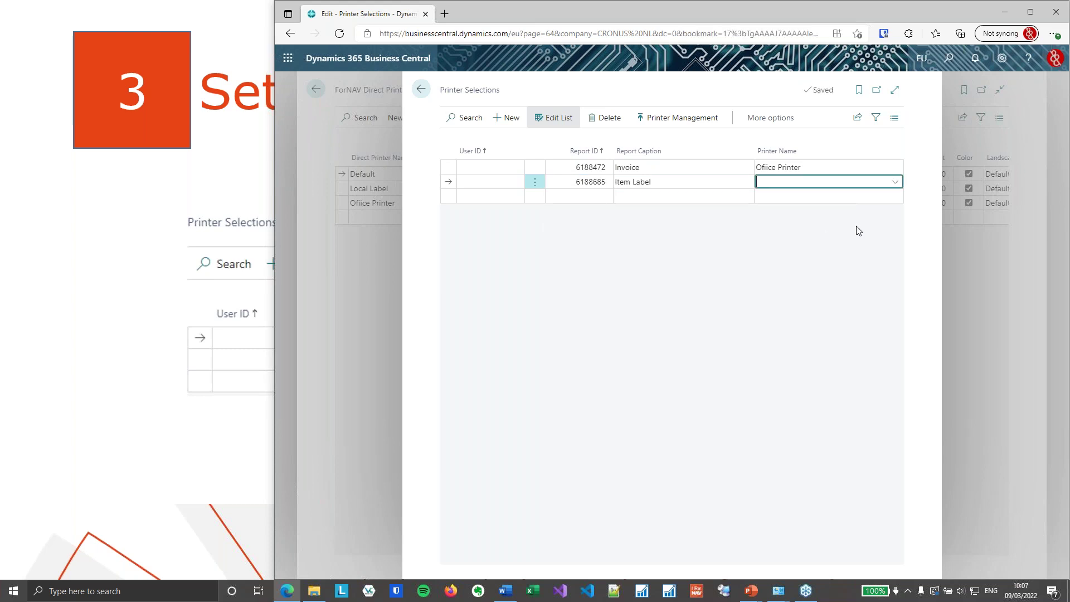
pyautogui.click(895, 183)
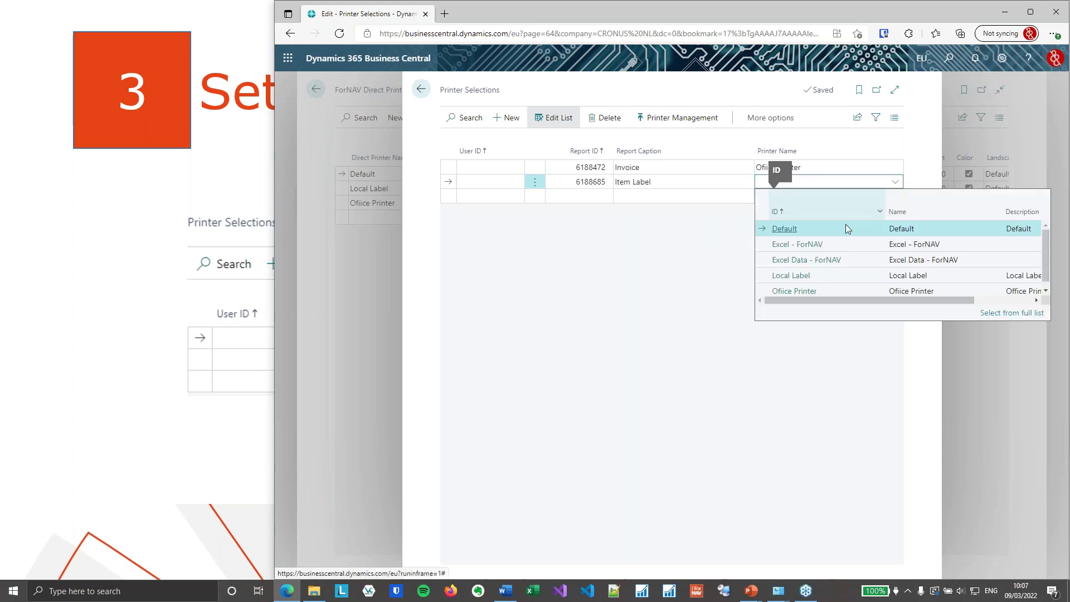
pyautogui.click(821, 276)
pyautogui.click(770, 169)
pyautogui.click(839, 183)
pyautogui.click(821, 235)
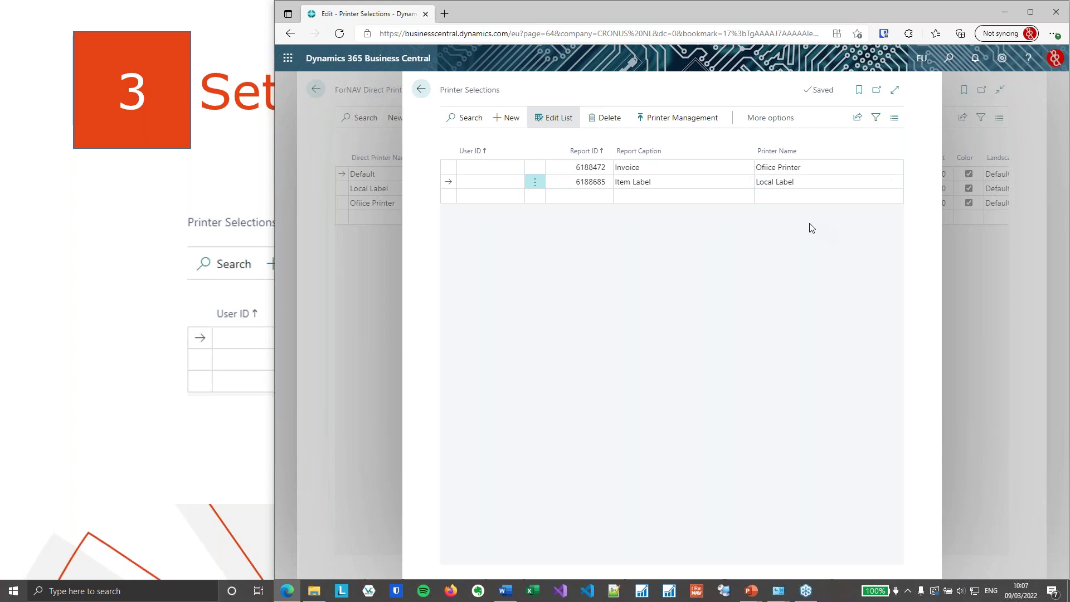
# Leave the printer selections and direct printers list and open the ForNAV Standard Reports list.
pyautogui.click(424, 95)
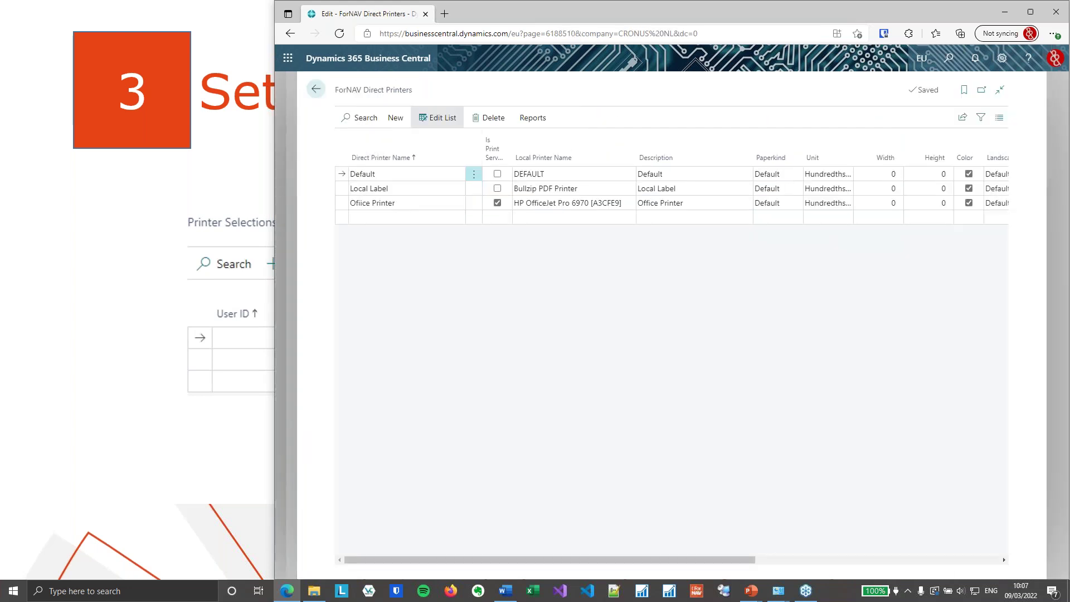
pyautogui.click(316, 89)
pyautogui.click(432, 96)
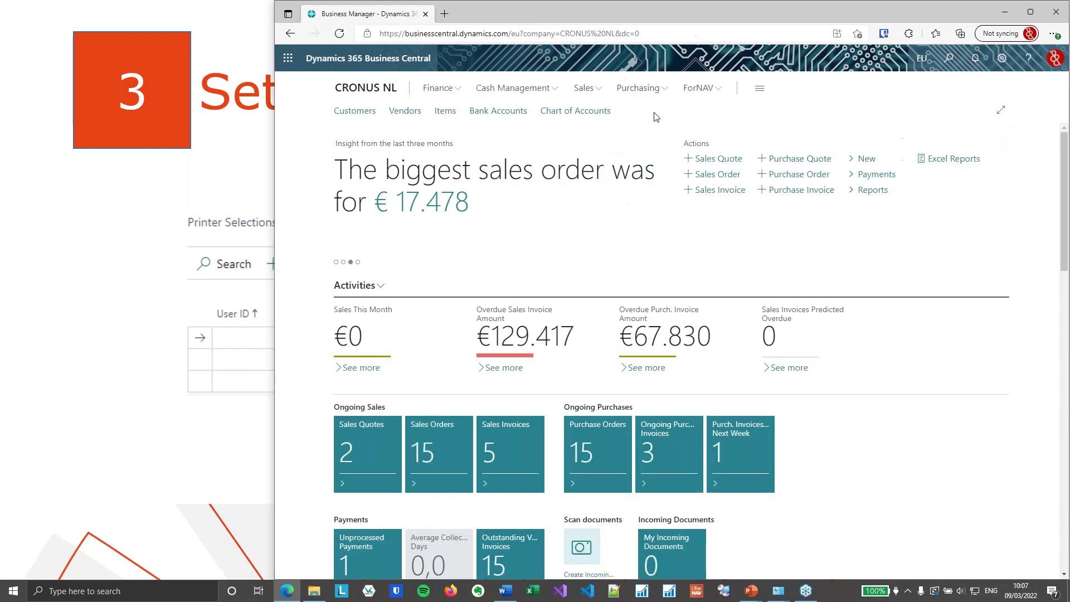
pyautogui.click(382, 111)
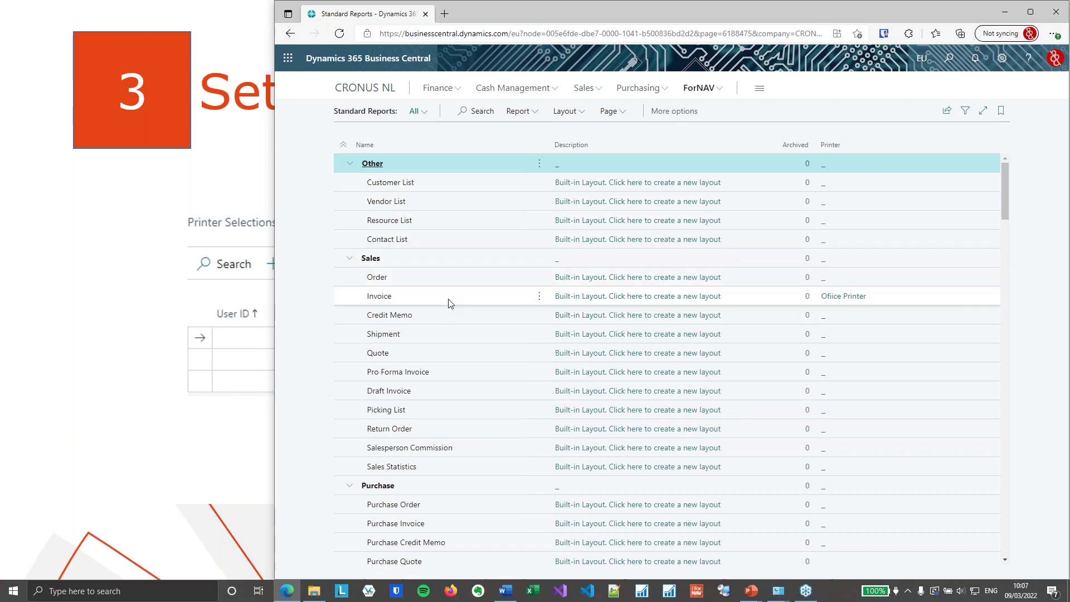
# Check the printers assigned to the Invoice and Item Label reports in the Standard Reports list.
pyautogui.click(754, 302)
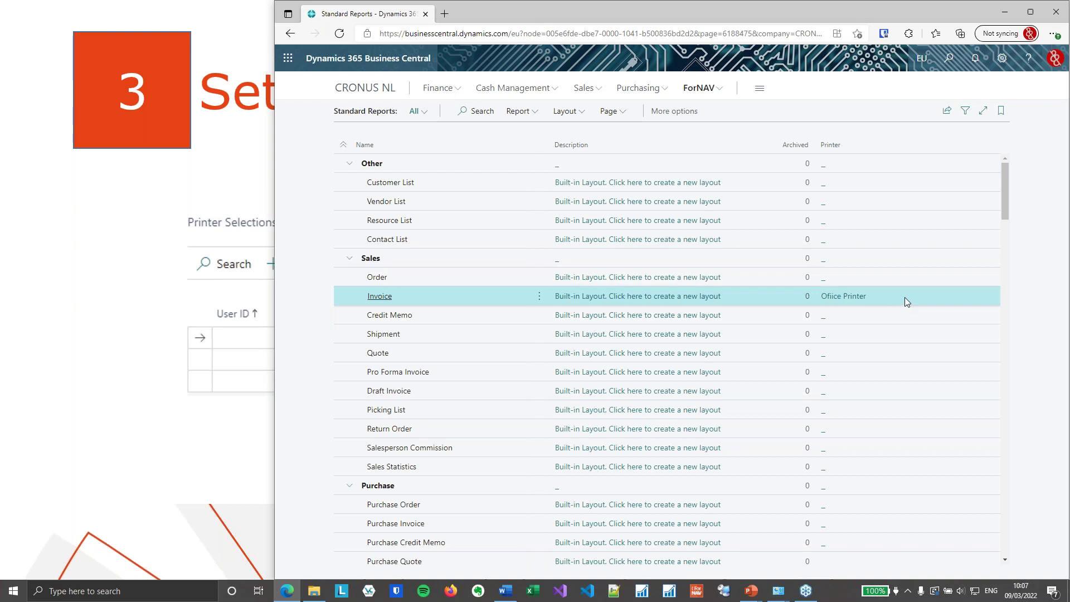
pyautogui.scroll(-15, 902, 321)
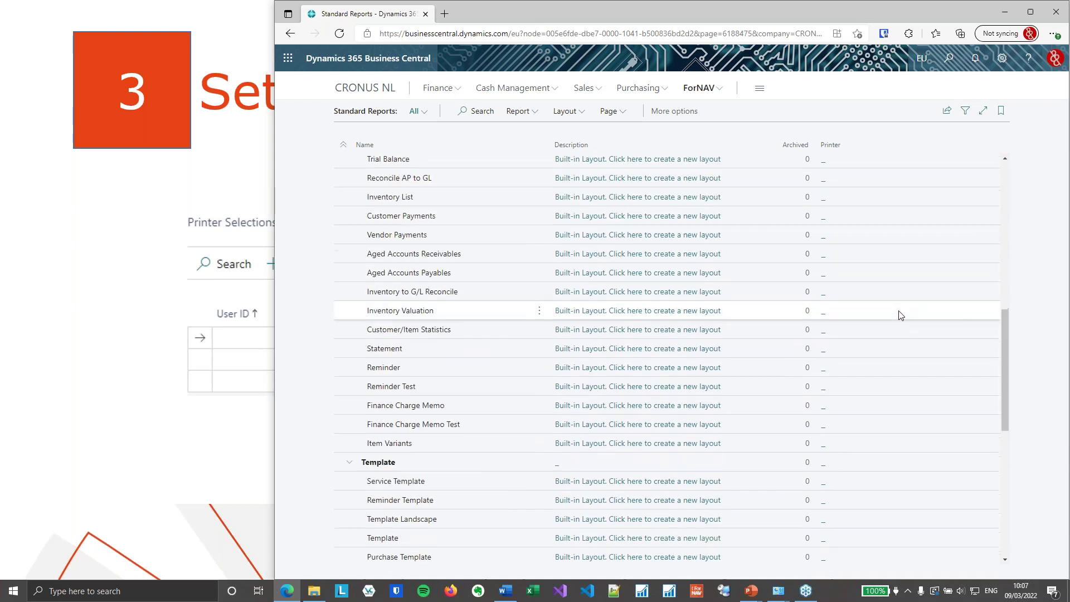
pyautogui.scroll(-5, 901, 315)
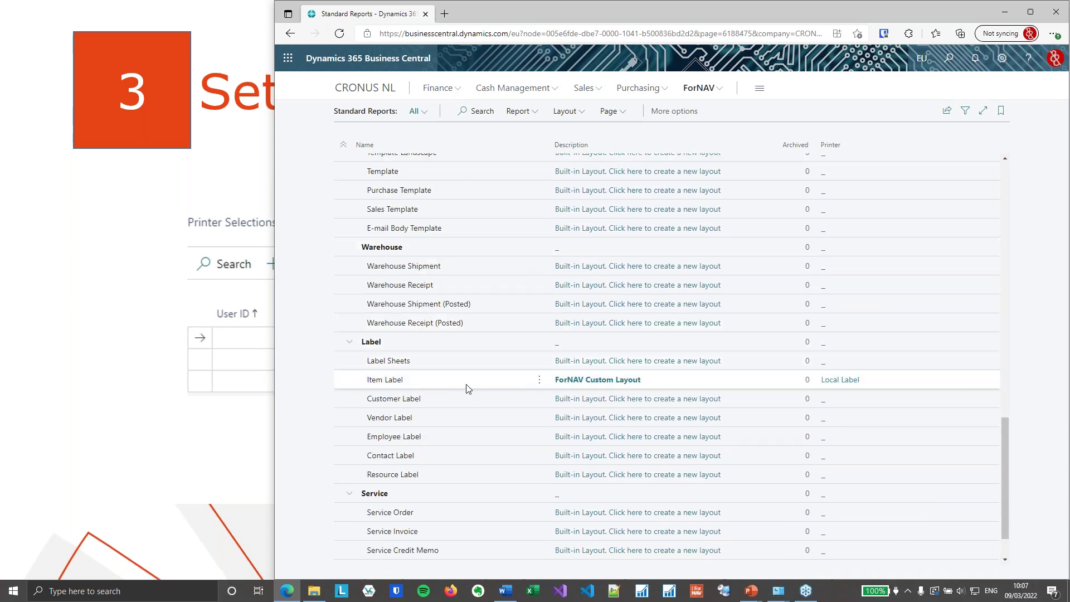
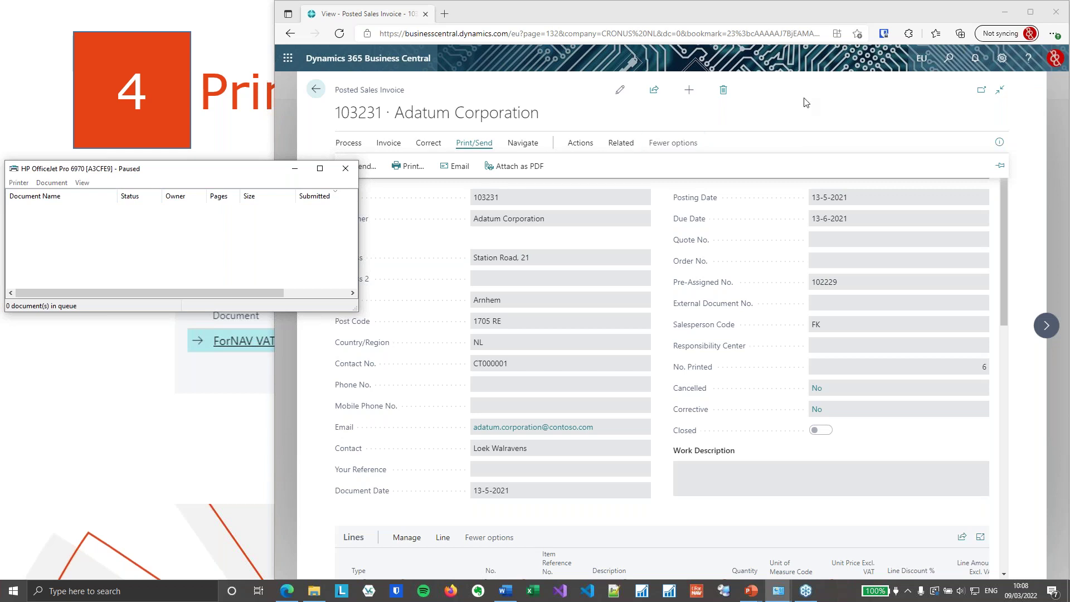
# Send the open Adatum Corporation posted invoice with Printer set to Yes (Use Default Settings) and Disk set to No.
pyautogui.click(493, 145)
pyautogui.click(494, 146)
pyautogui.click(356, 167)
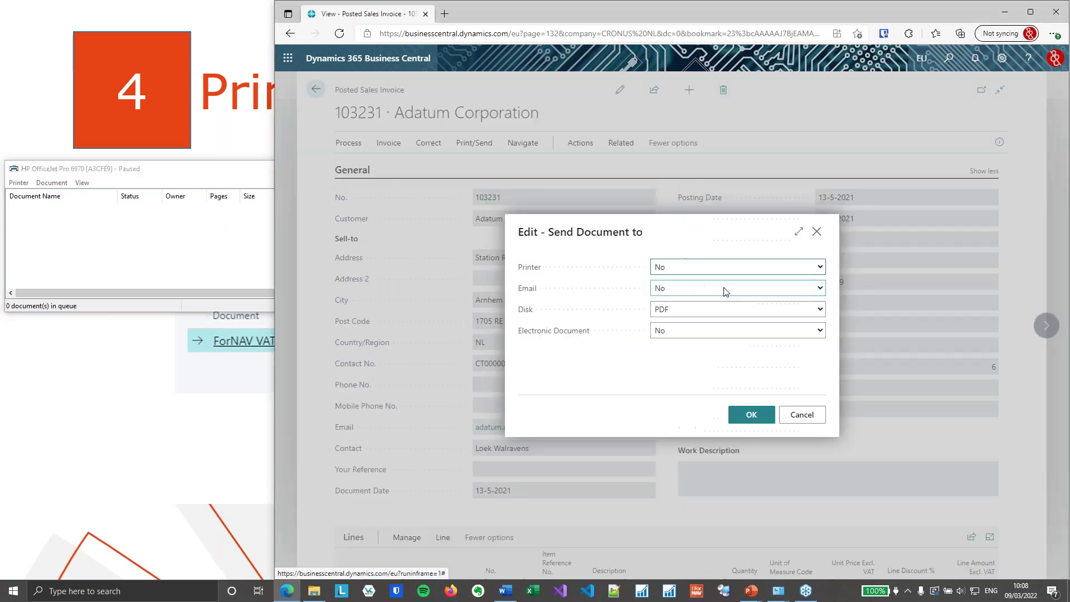
pyautogui.click(817, 267)
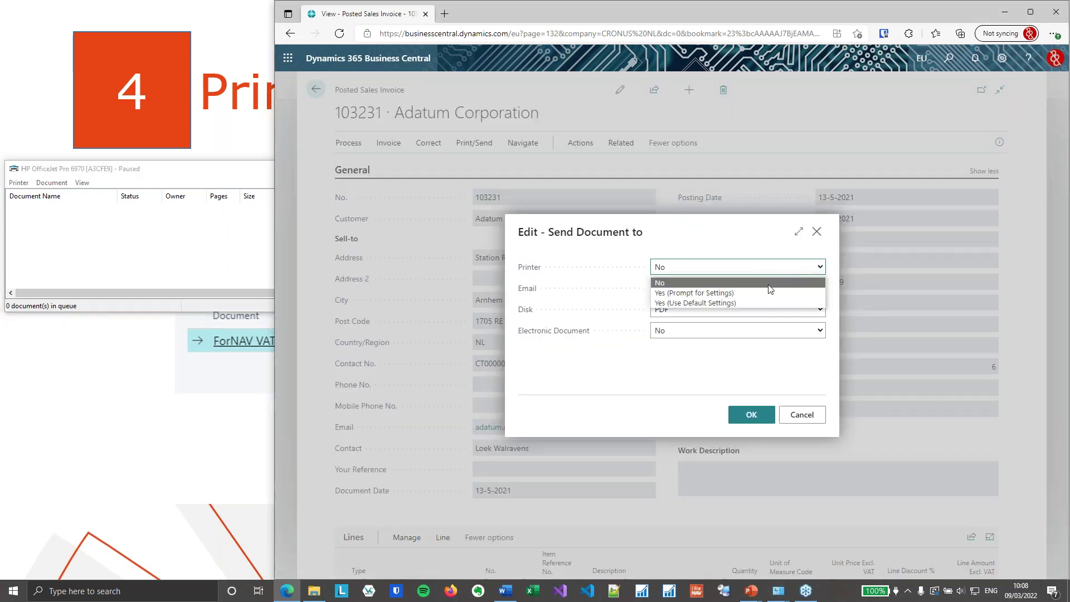
pyautogui.click(755, 301)
pyautogui.click(812, 312)
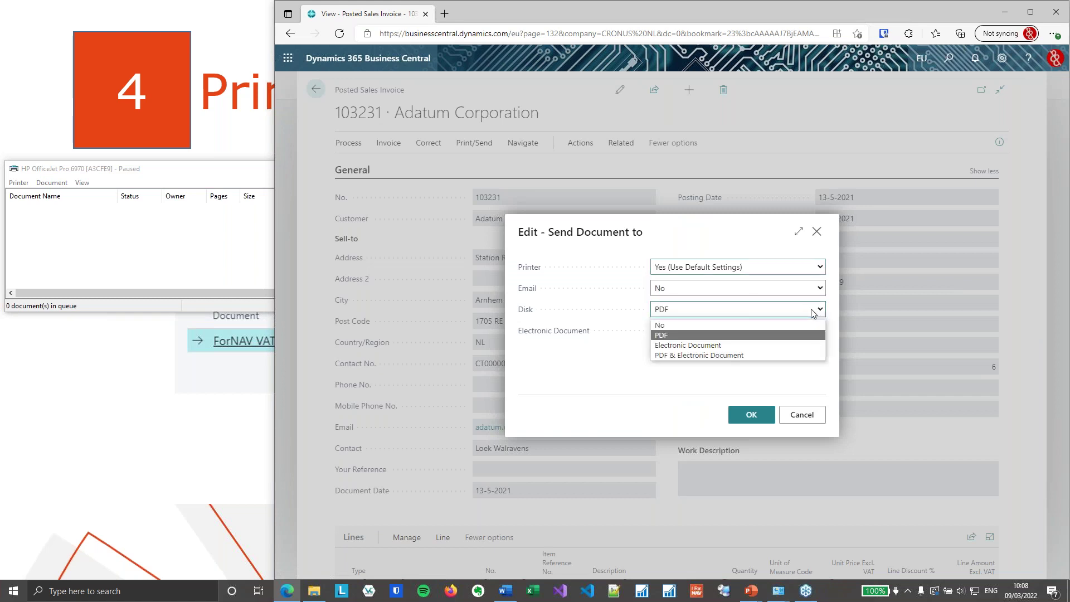
pyautogui.click(777, 325)
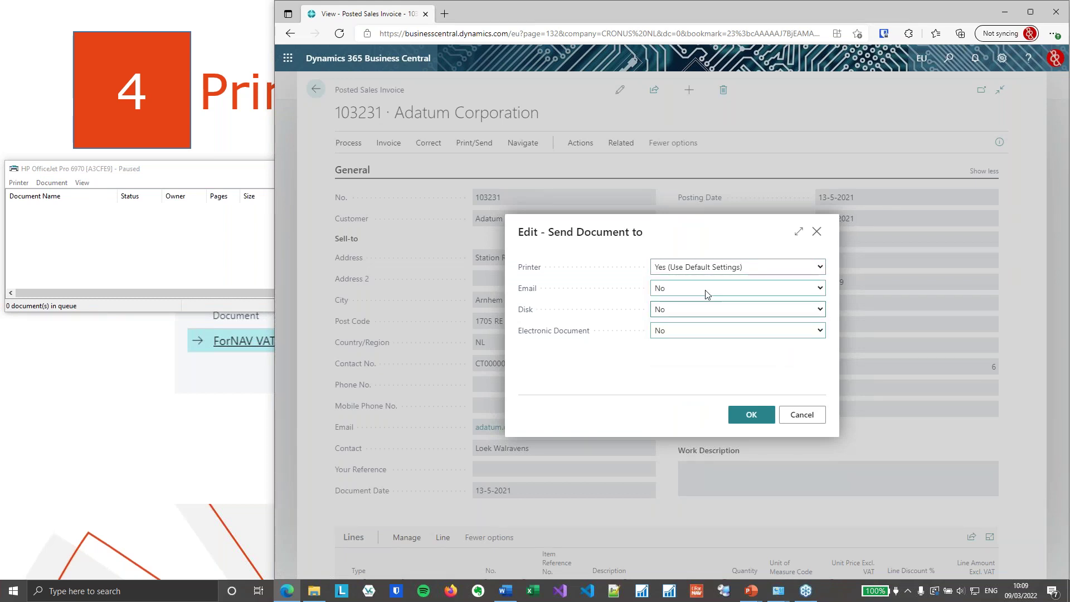
pyautogui.click(750, 420)
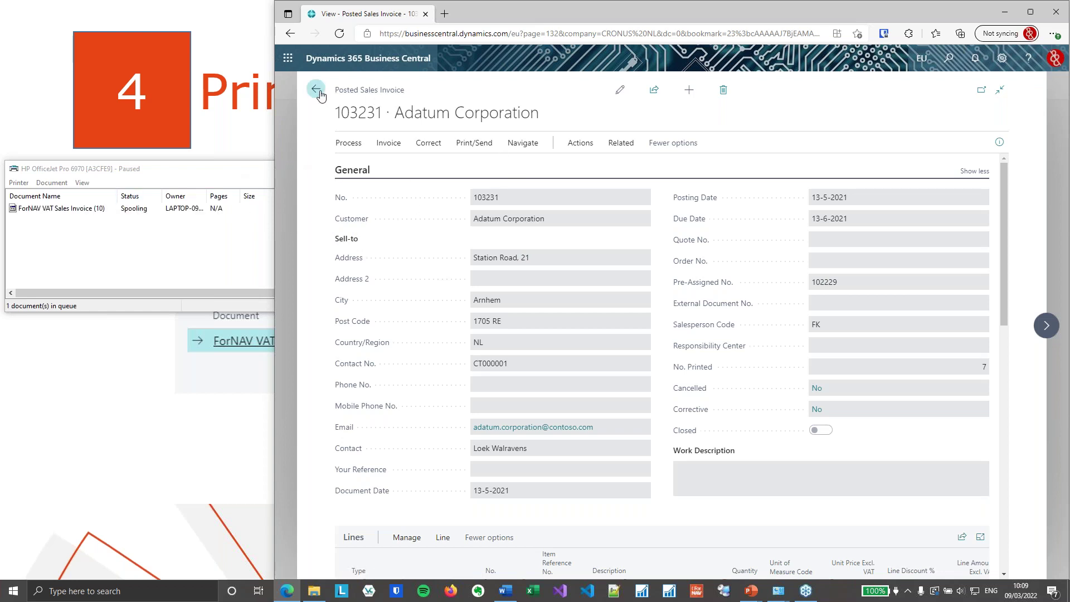
# Inspect the sales invoice job in the HP OfficeJet Pro 6970 queue window and return to the Posted Sales Invoices list.
pyautogui.click(56, 209)
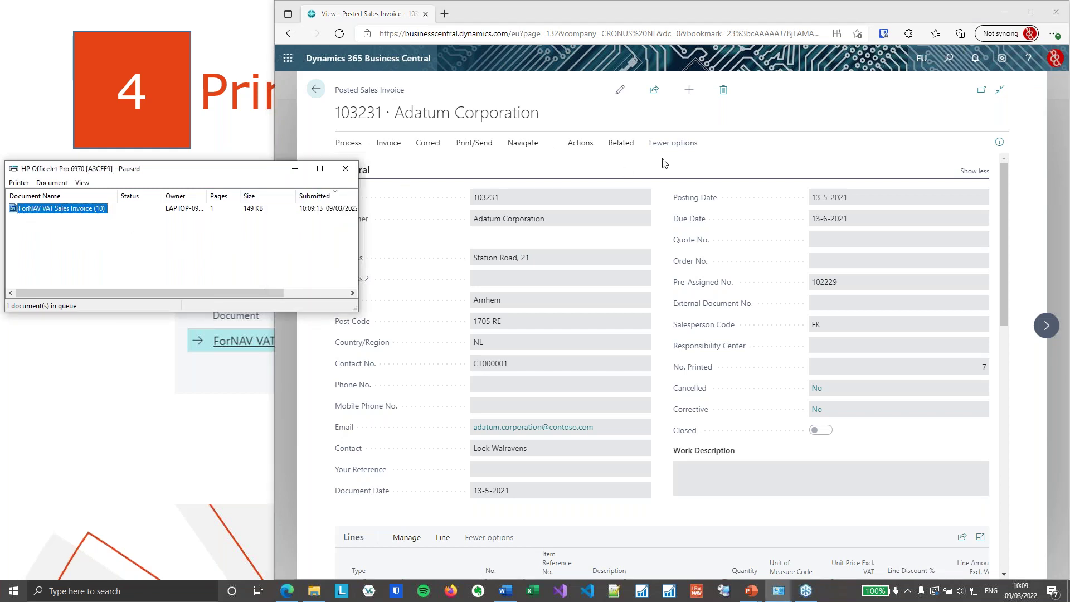
pyautogui.click(794, 134)
pyautogui.click(320, 92)
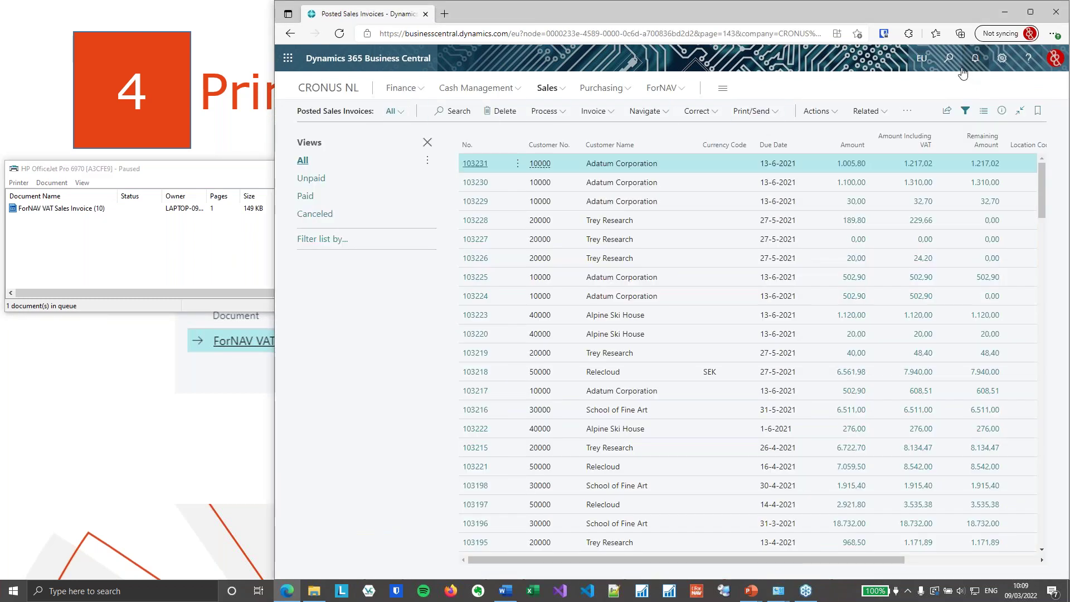
# Search for "print set", open ForNAV Direct Print Setup and open its Print Queue.
pyautogui.click(957, 65)
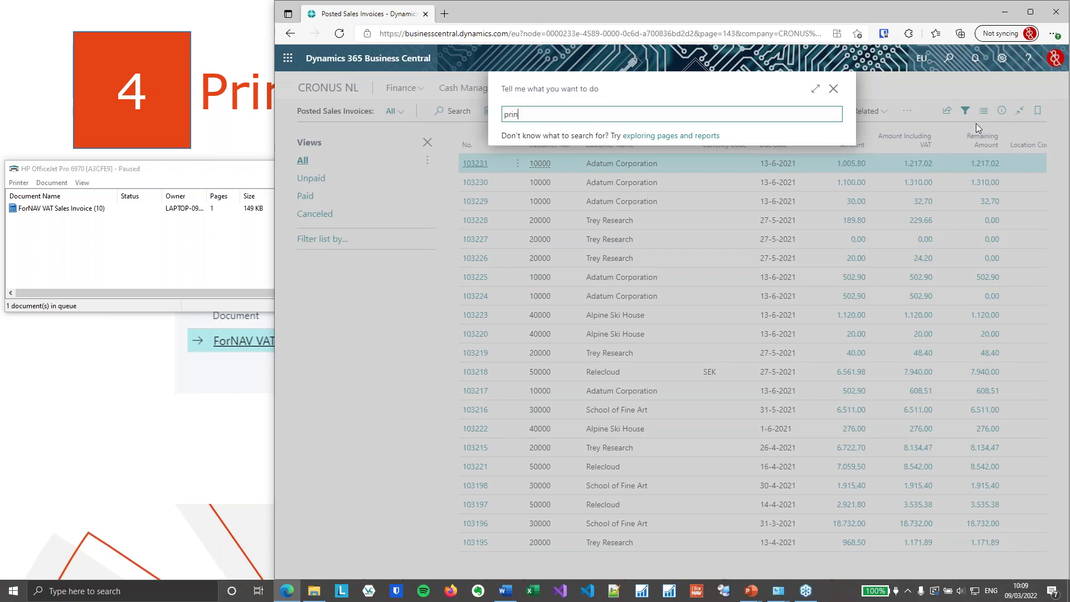
pyautogui.write('print set')
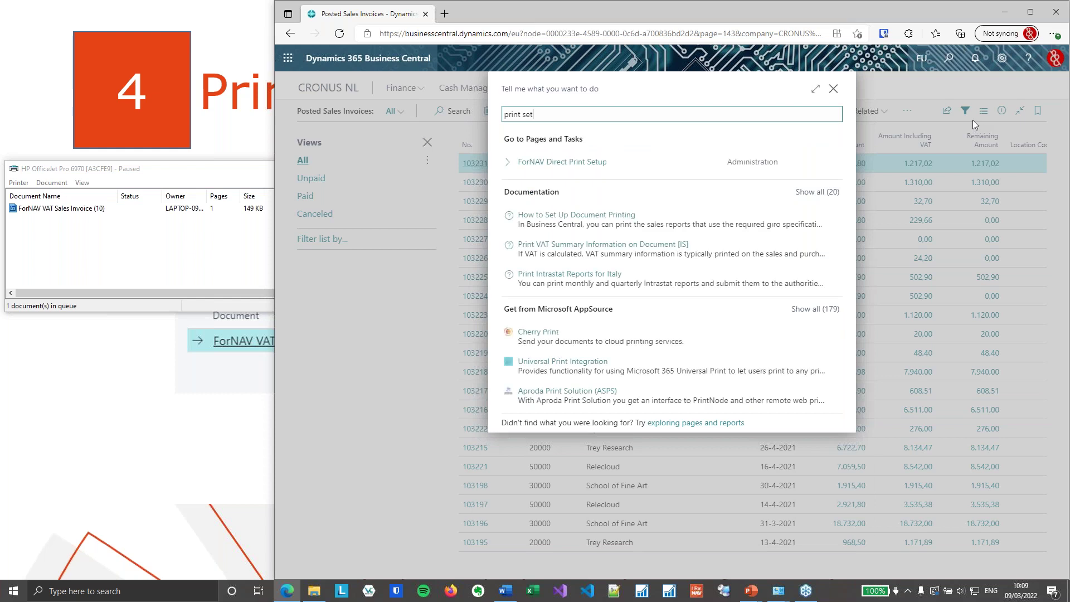
pyautogui.click(606, 174)
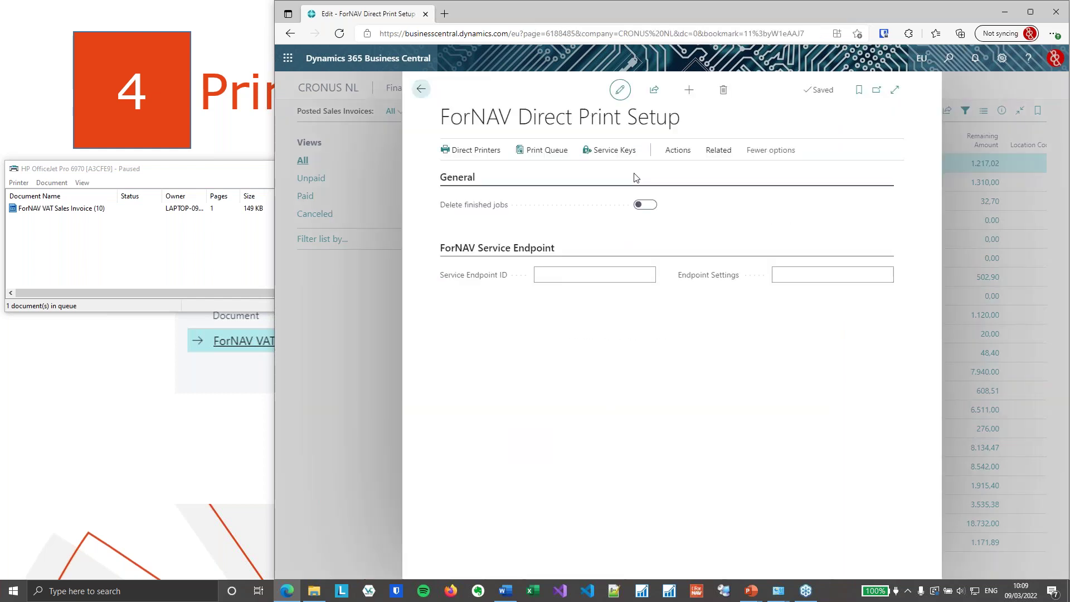
pyautogui.click(559, 160)
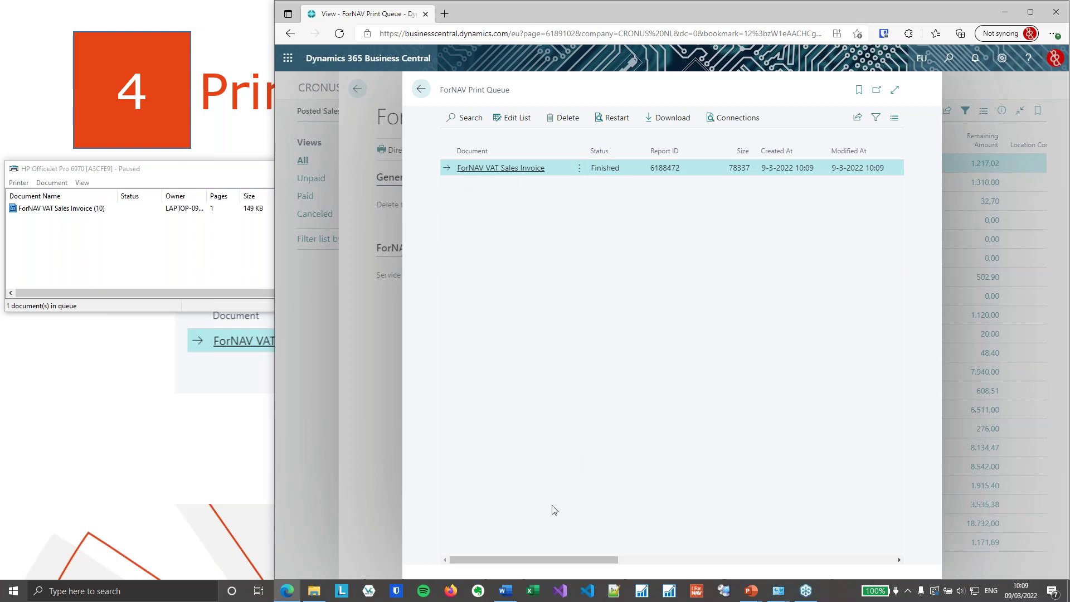
# Review the details of the ForNAV VAT Sales Invoice job in the ForNAV Print Queue and restart the job.
pyautogui.moveTo(556, 559); pyautogui.dragTo(688, 559)
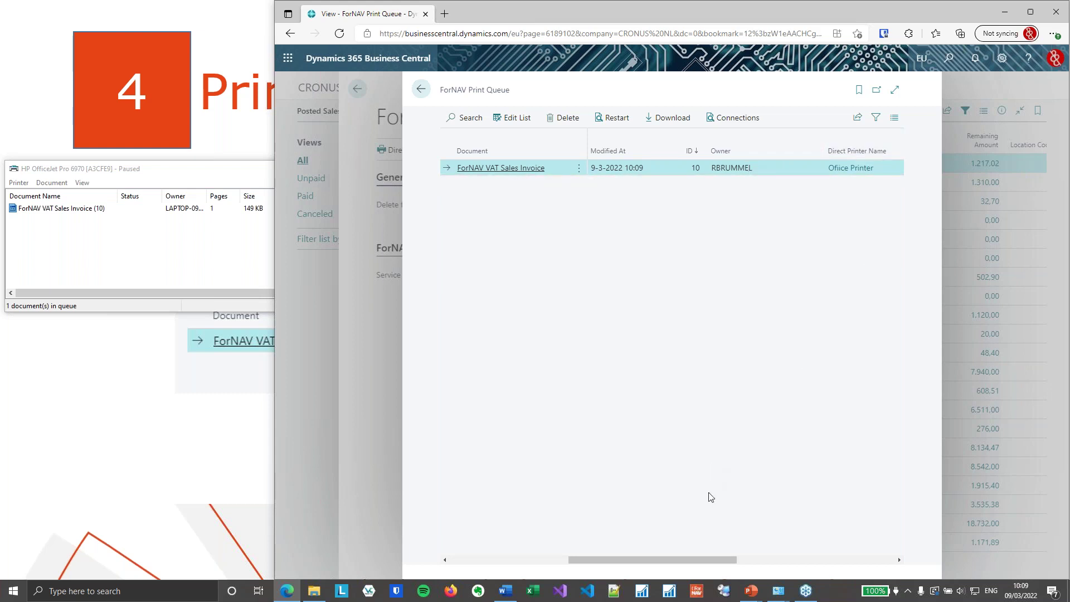
pyautogui.moveTo(710, 556); pyautogui.dragTo(542, 559)
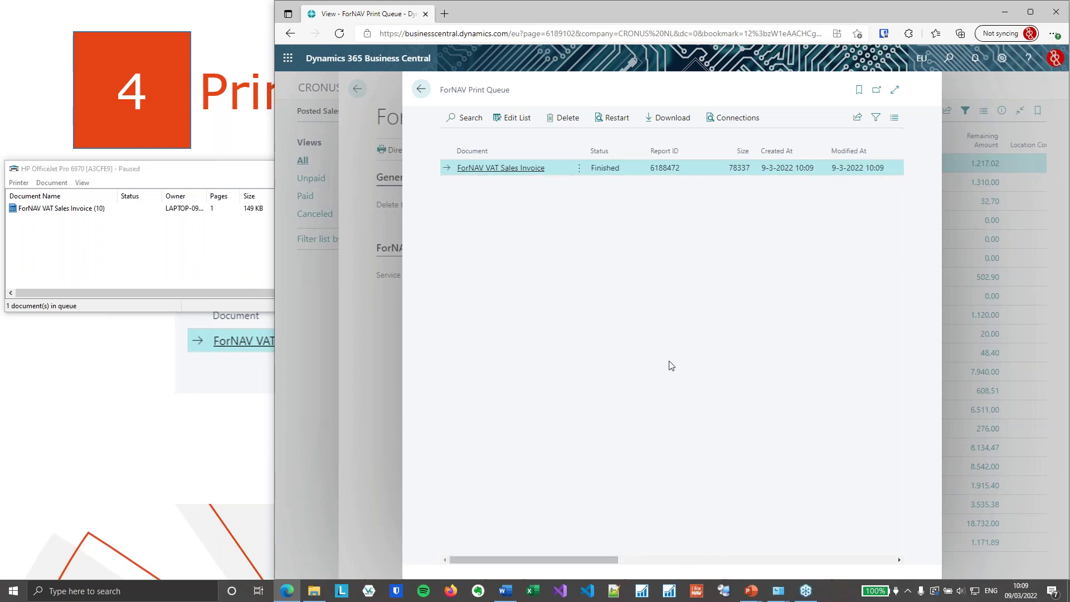
pyautogui.click(613, 121)
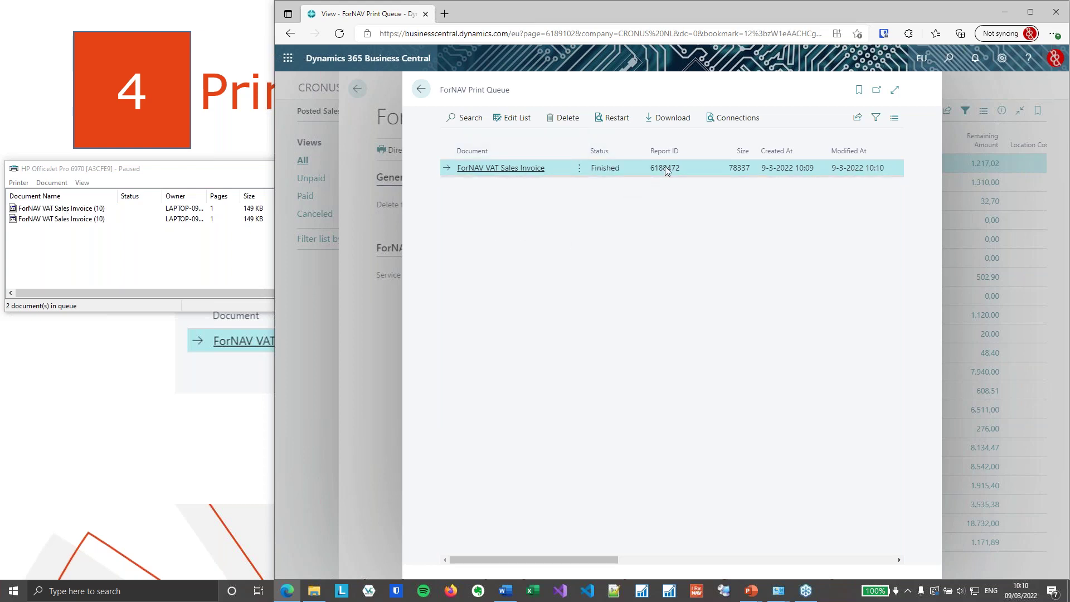
# Download the ForNAV VAT Sales Invoice job from the print queue, view the PDF and close it.
pyautogui.click(686, 131)
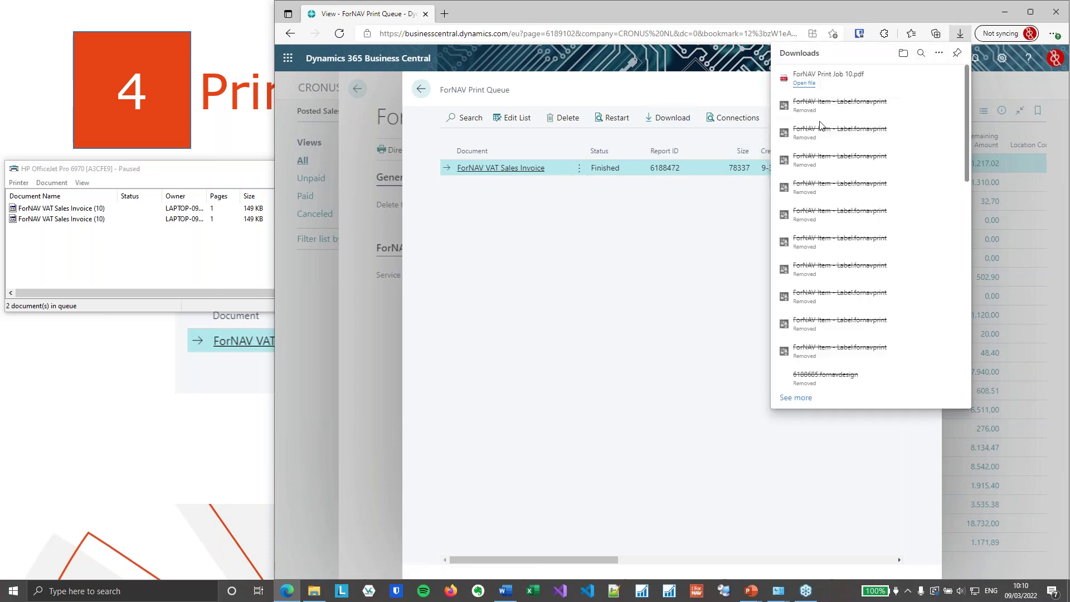
pyautogui.click(813, 94)
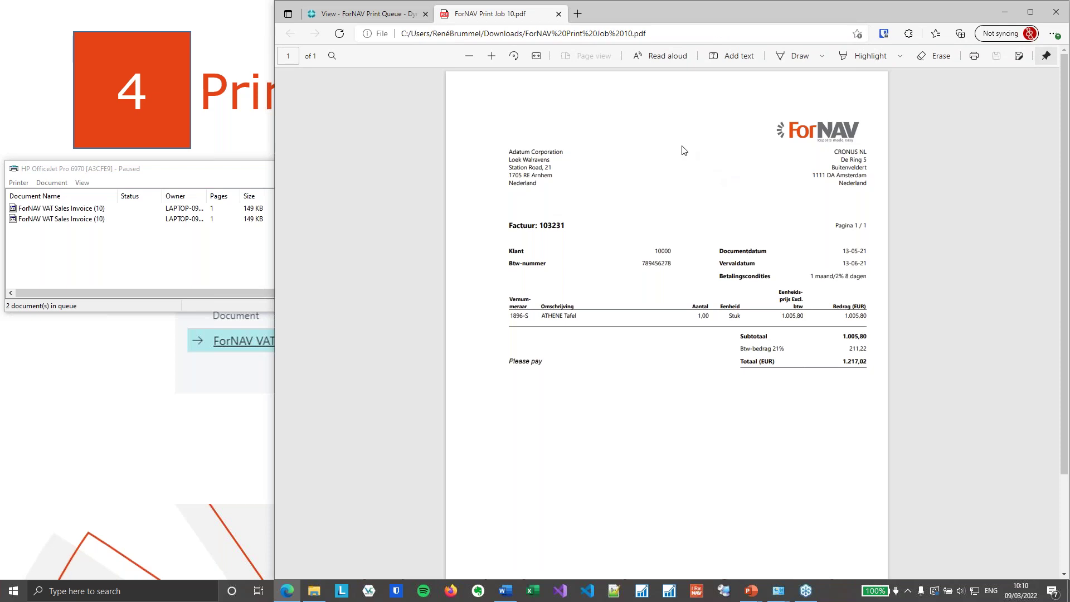
pyautogui.click(558, 13)
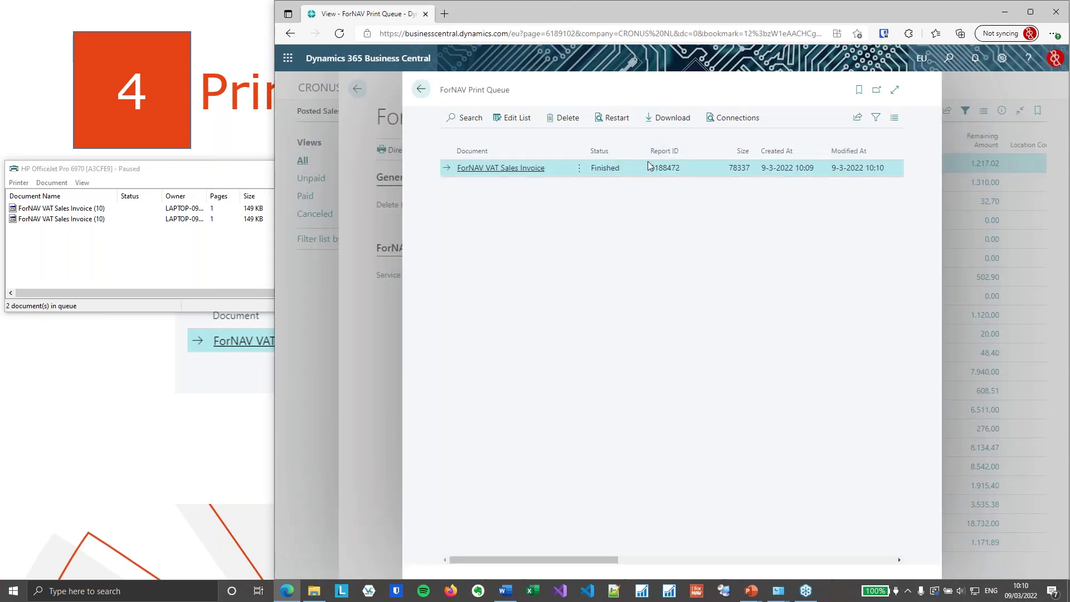
# Delete the ForNAV VAT Sales Invoice job from the print queue and return to ForNAV Direct Print Setup.
pyautogui.click(575, 122)
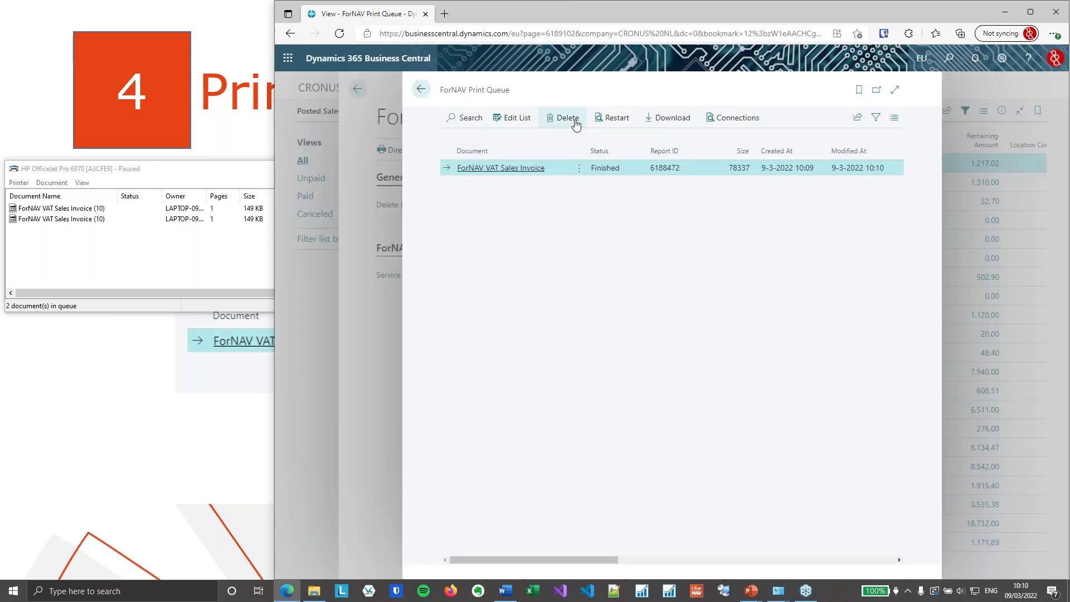
pyautogui.click(719, 357)
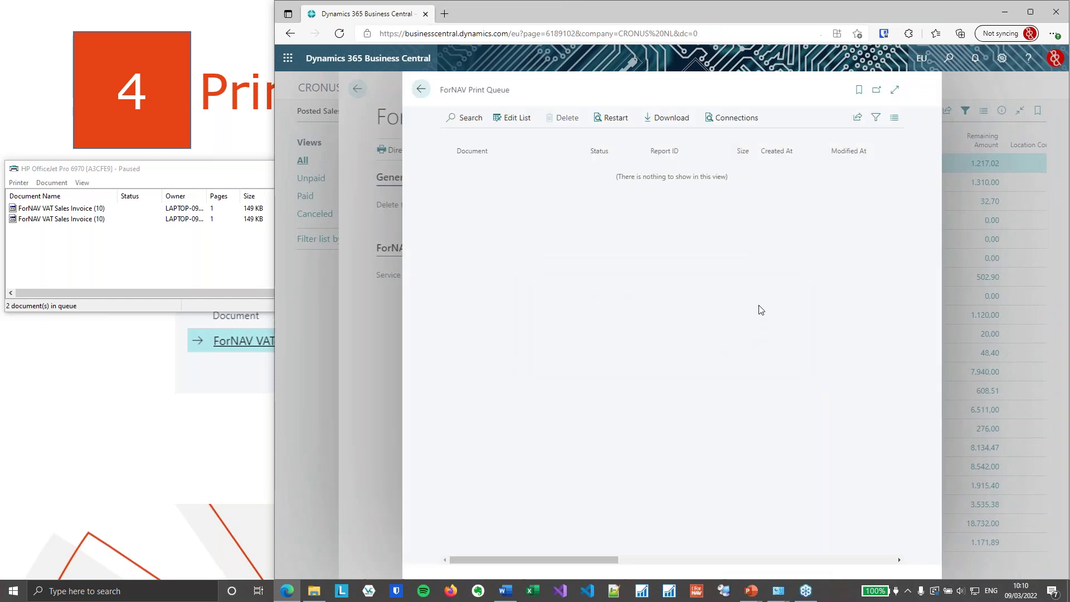
pyautogui.click(422, 89)
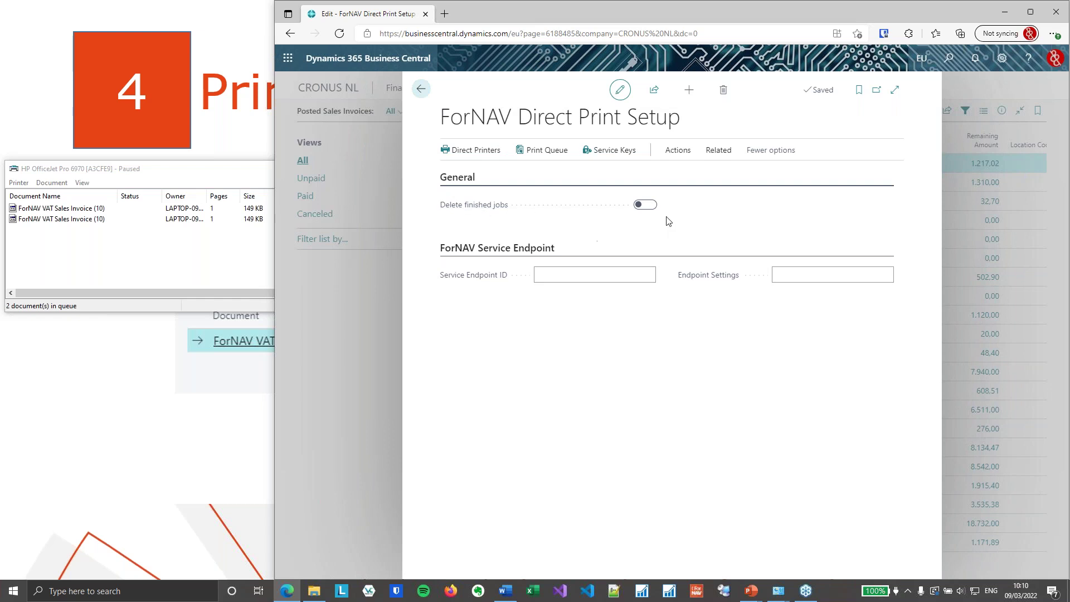
# Turn on Delete finished jobs in ForNAV Direct Print Setup and close the setup page.
pyautogui.click(645, 207)
pyautogui.click(422, 91)
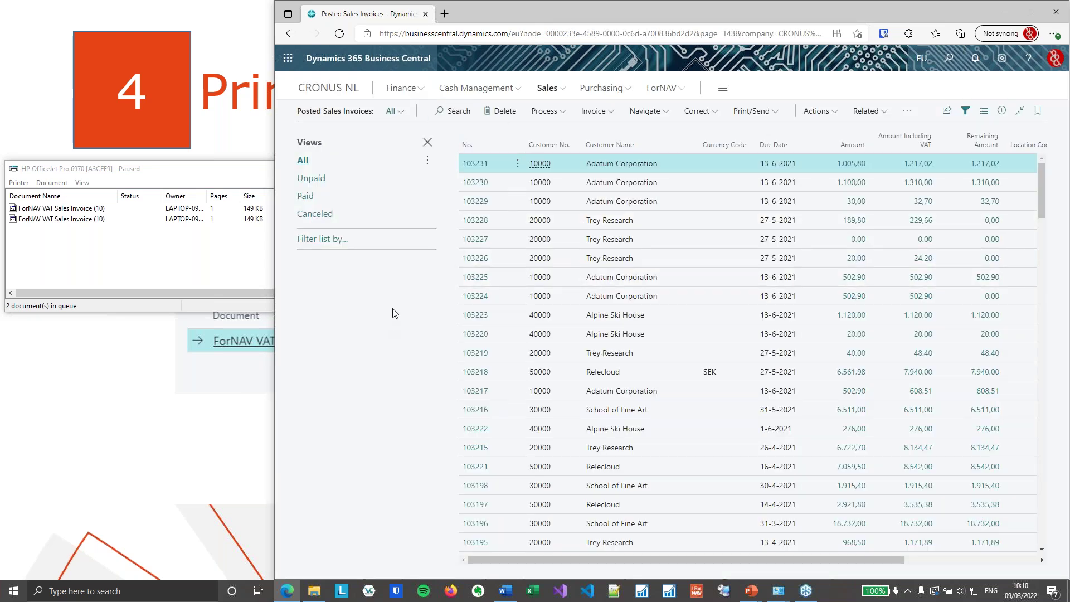
# Open the item card of 1896-S ATHENE Tafel from the Items list.
pyautogui.click(546, 88)
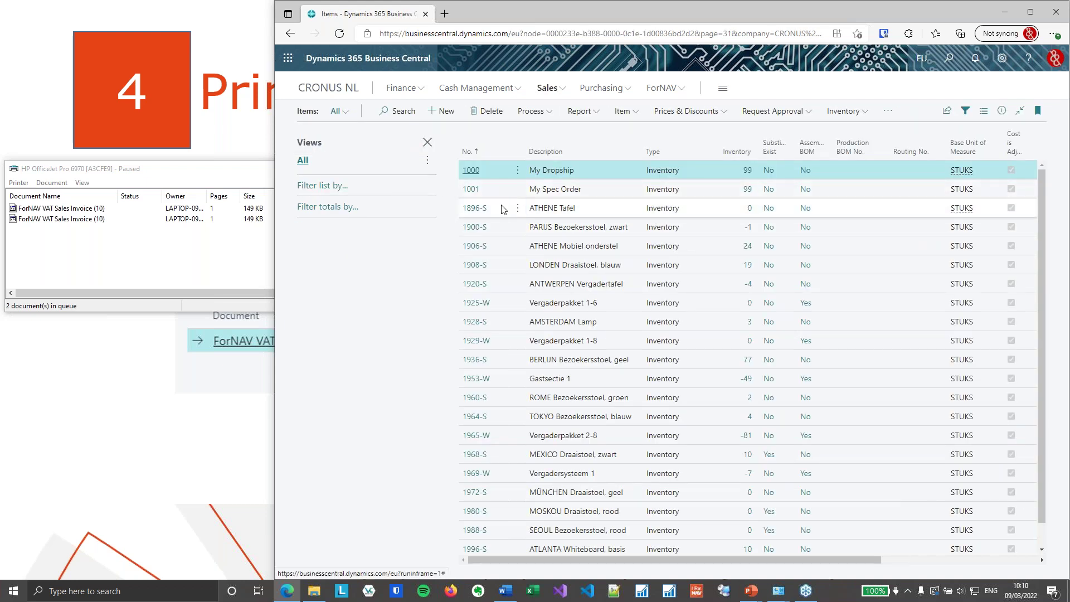
pyautogui.click(496, 209)
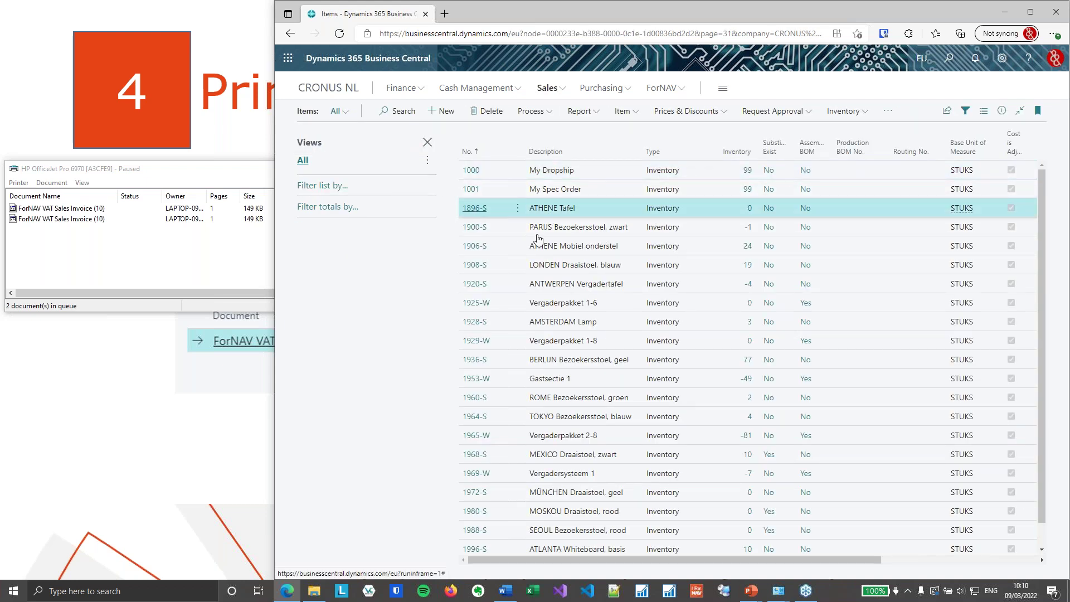
pyautogui.press('Return')
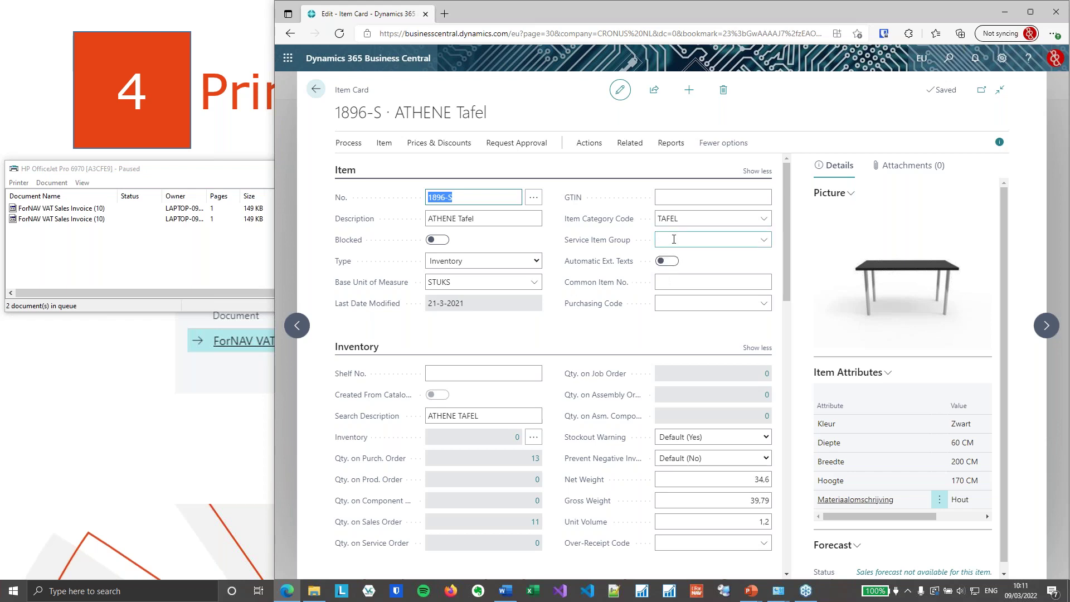
# Print the Item Label report for item 1896-S with the Local Label printer.
pyautogui.click(671, 143)
pyautogui.click(379, 167)
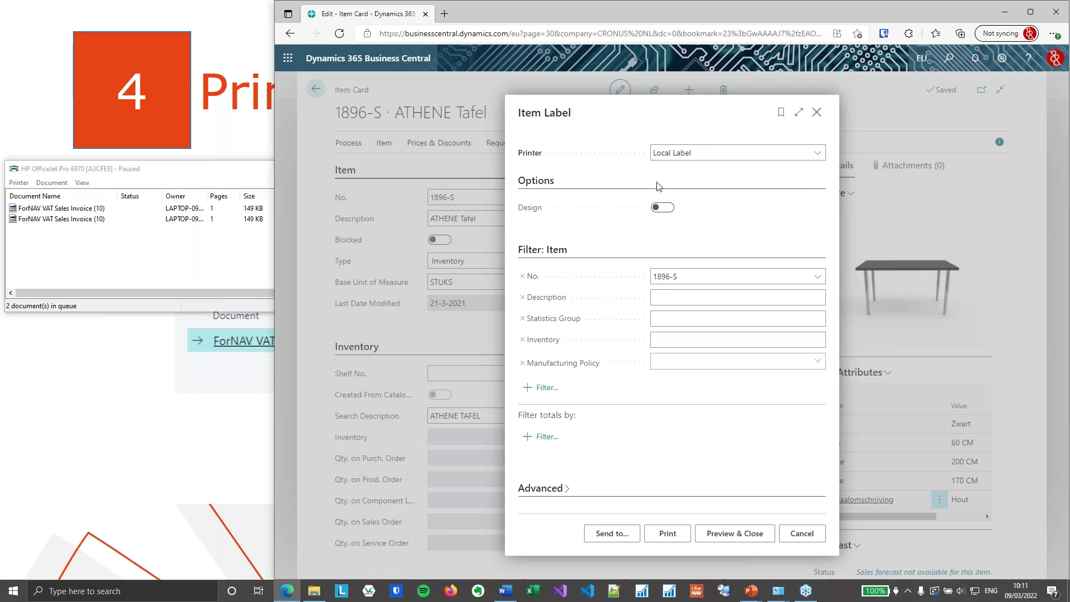
pyautogui.click(668, 536)
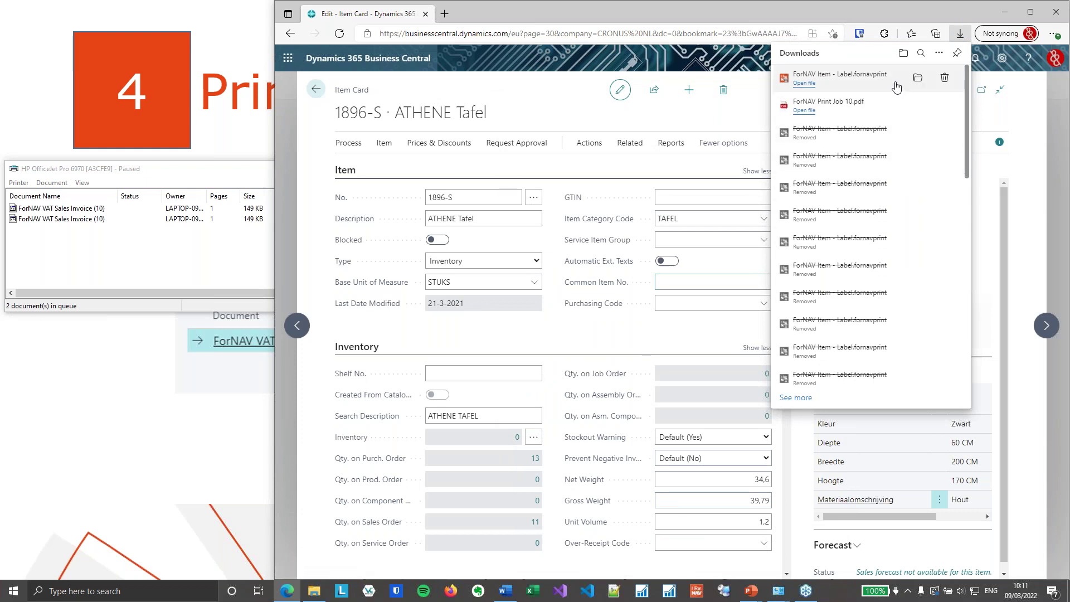
# Open the downloaded ForNAV Item - Label.fornavprint file and save its output as a PDF, overwriting the existing ForNAV Item - Label.pdf.
pyautogui.click(806, 84)
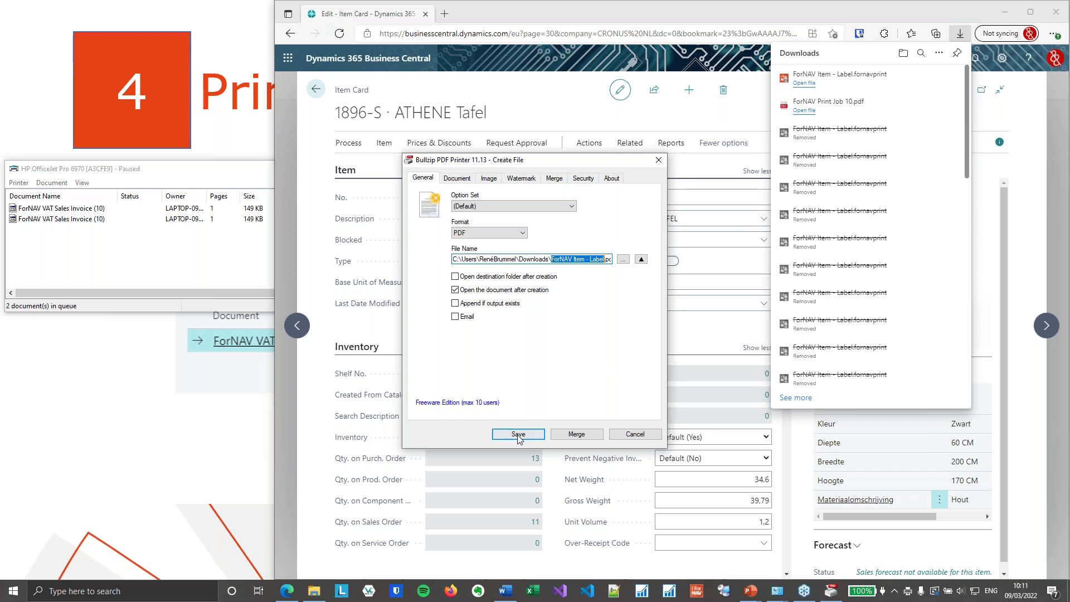
pyautogui.click(535, 435)
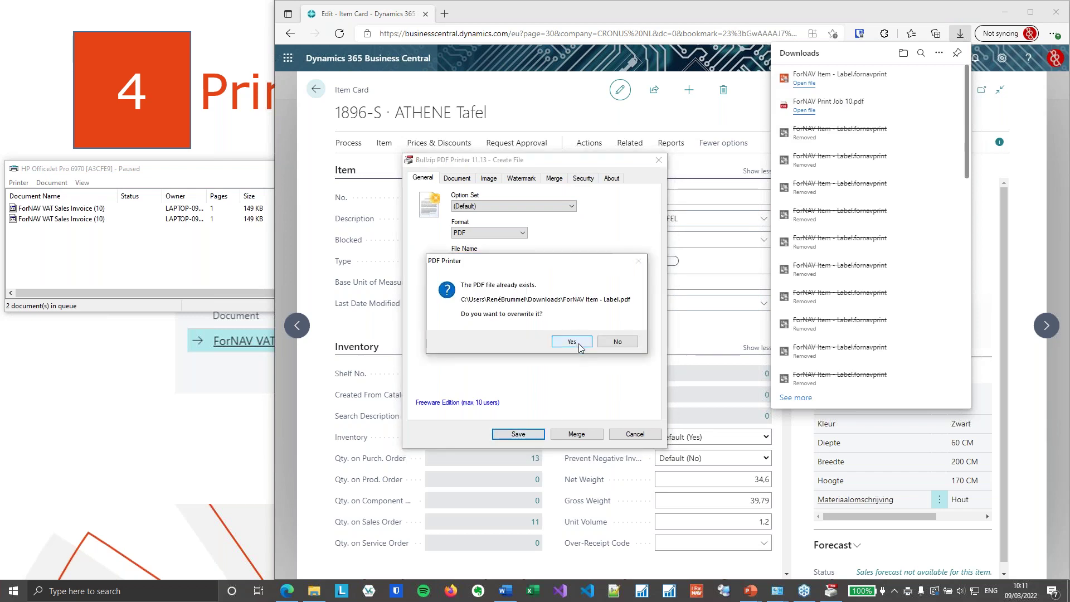
pyautogui.click(579, 345)
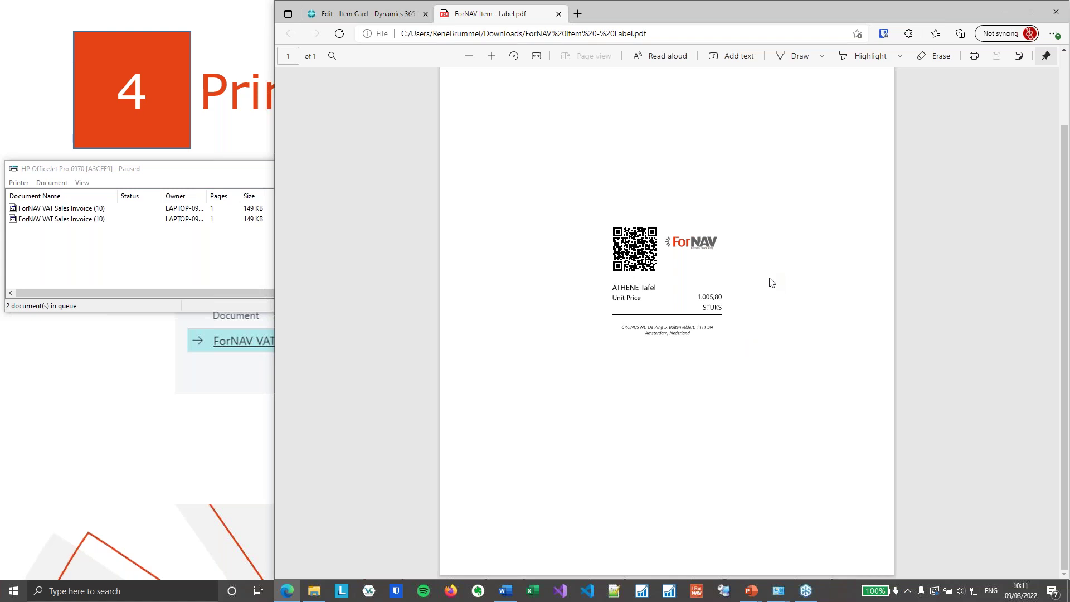
# Examine the ATHENE Tafel label in the created PDF, close it and return to the item card.
pyautogui.scroll(2, 769, 282)
pyautogui.scroll(-2, 769, 263)
pyautogui.click(558, 13)
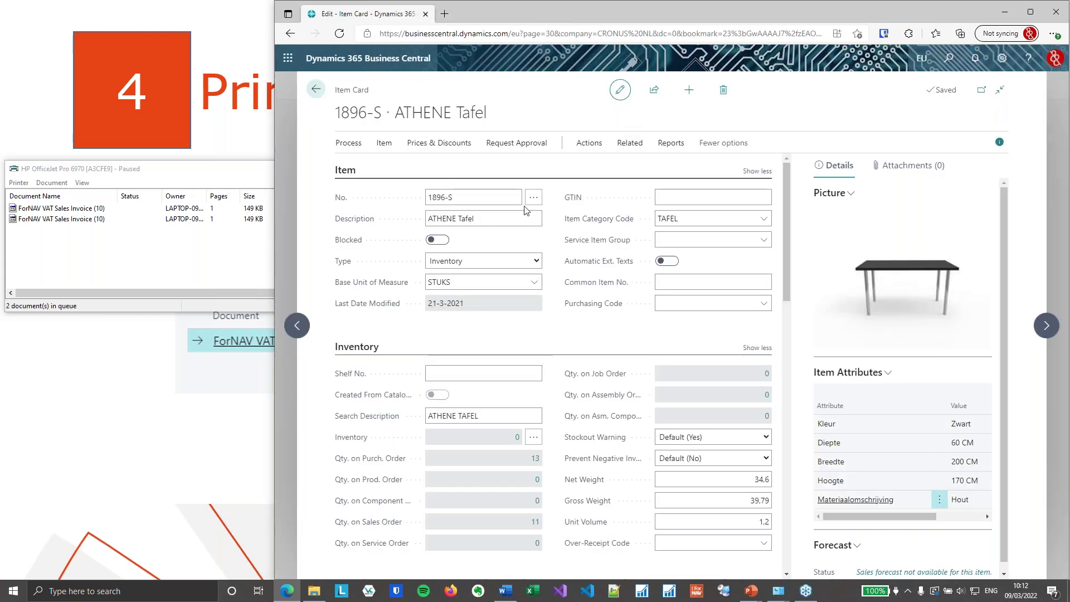
pyautogui.click(175, 455)
pyautogui.click(547, 444)
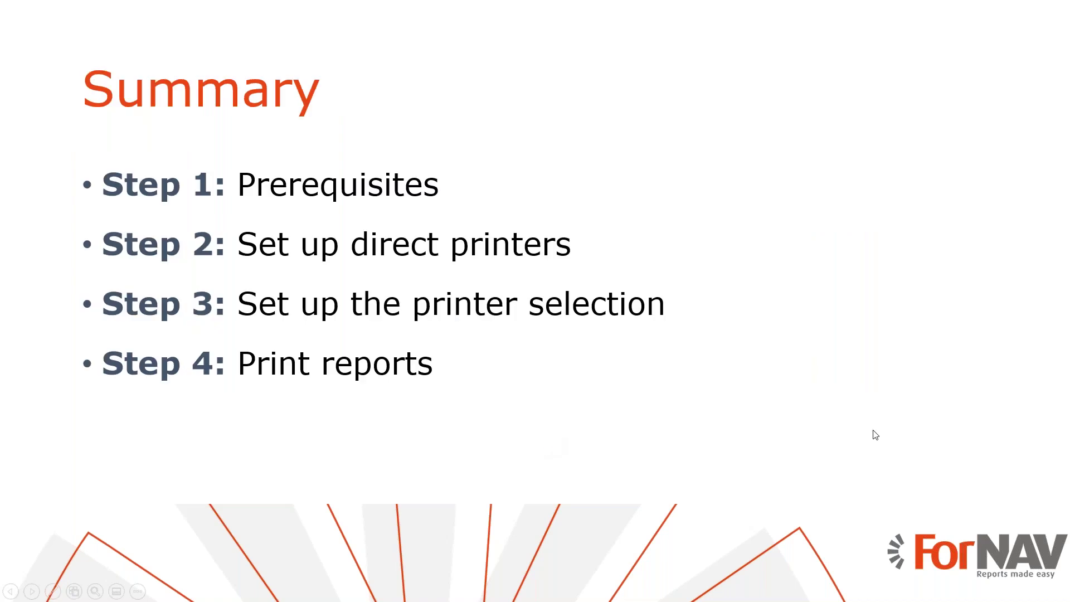